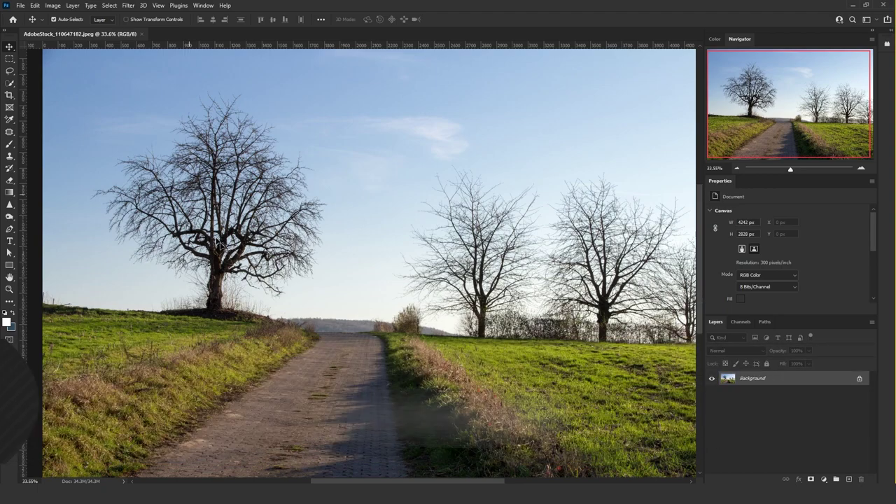
Step: Convert the stock photo's locked Background into a regular editable layer called Layer 0
double_click(774, 381)
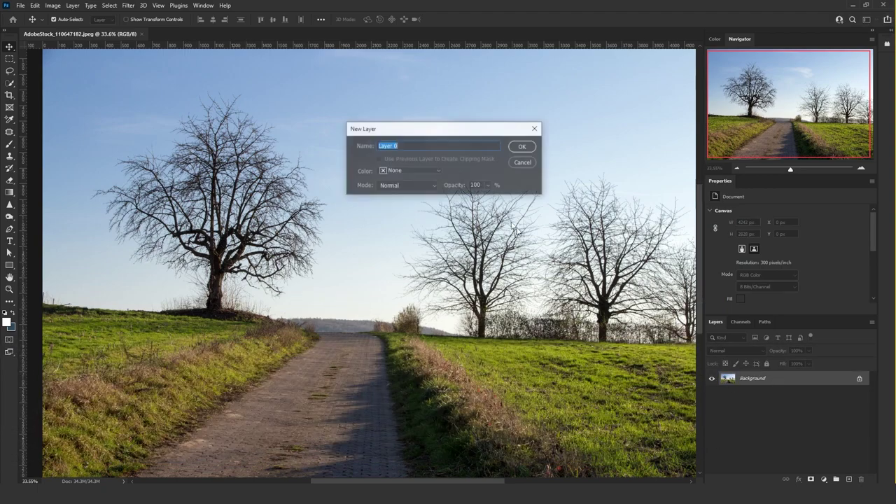
click(515, 147)
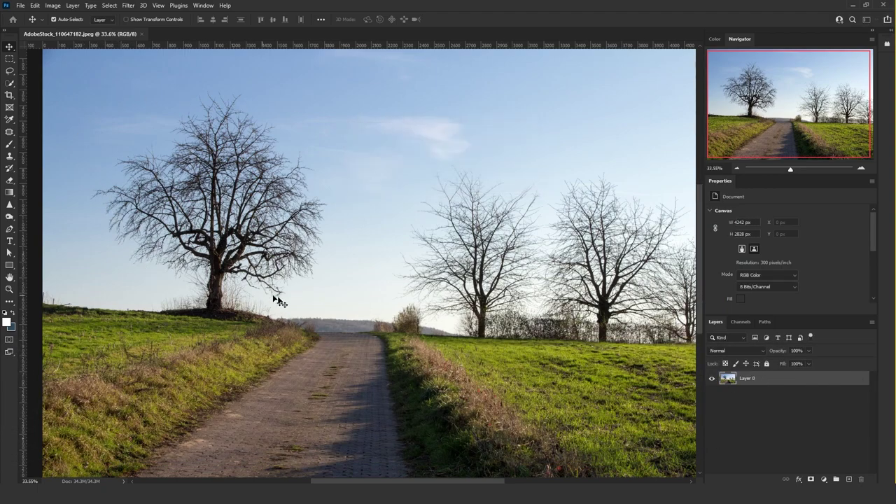
Step: Compare the Red, Green and Blue channels and isolate Blue for its strongest sky contrast
click(739, 322)
click(745, 349)
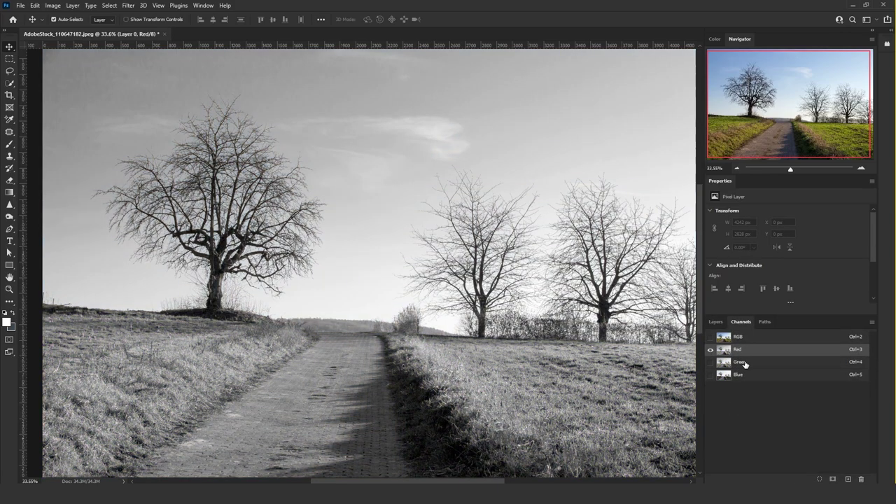
click(742, 362)
click(741, 375)
click(742, 362)
click(750, 349)
click(752, 338)
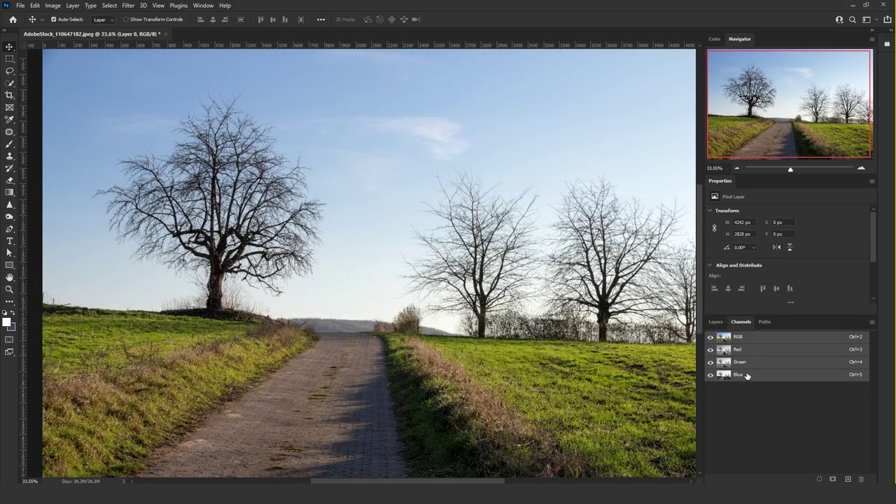
click(743, 374)
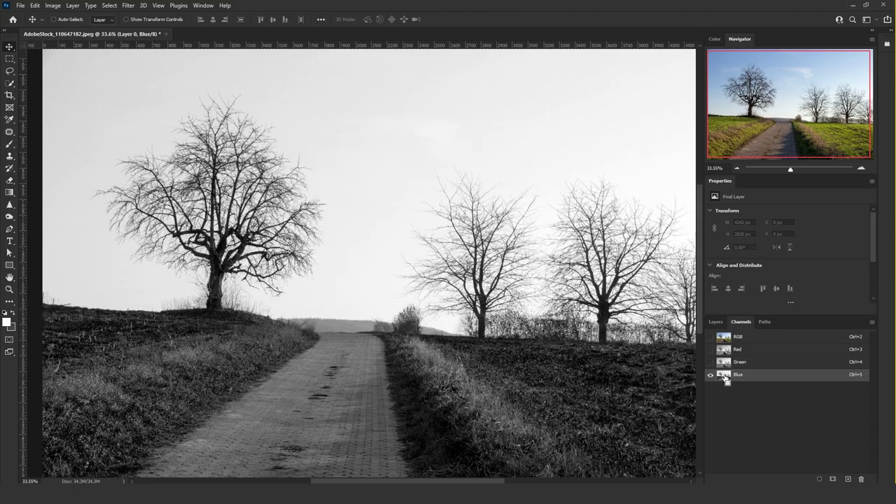
Step: Load the Blue channel's brightness as a selection and save it as the Alpha 1 channel
ctrl+click(724, 375)
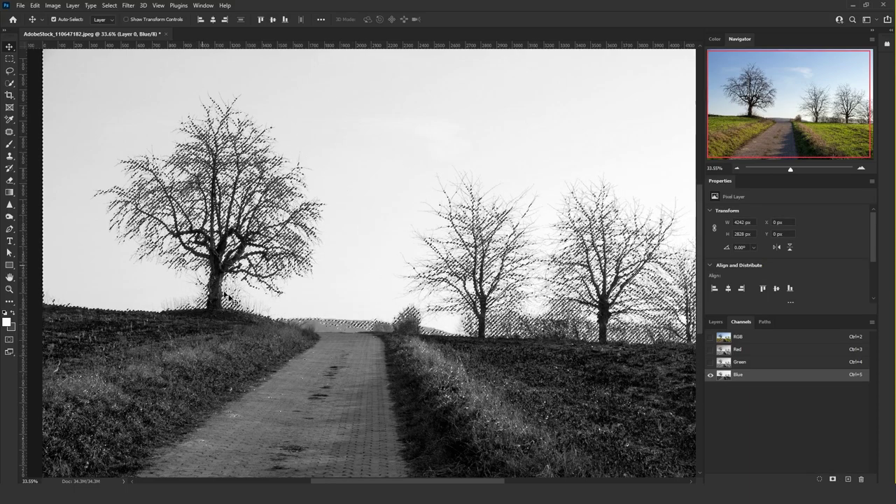
click(832, 480)
click(742, 387)
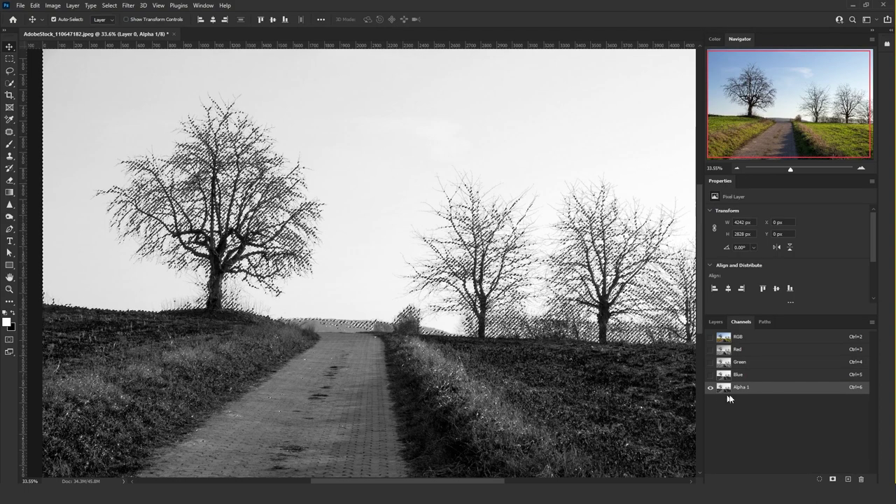
right_click(10, 70)
Step: Clear the current selection before adjusting the channel
click(44, 71)
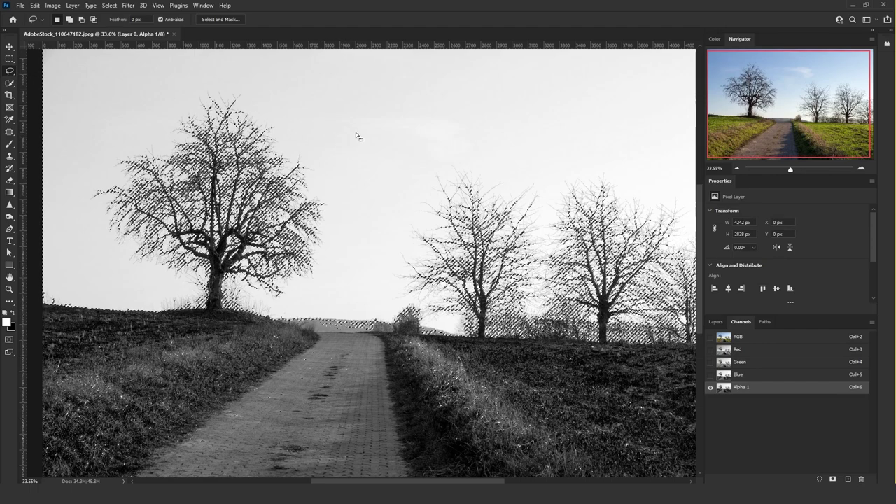
key(ctrl+d)
key(v)
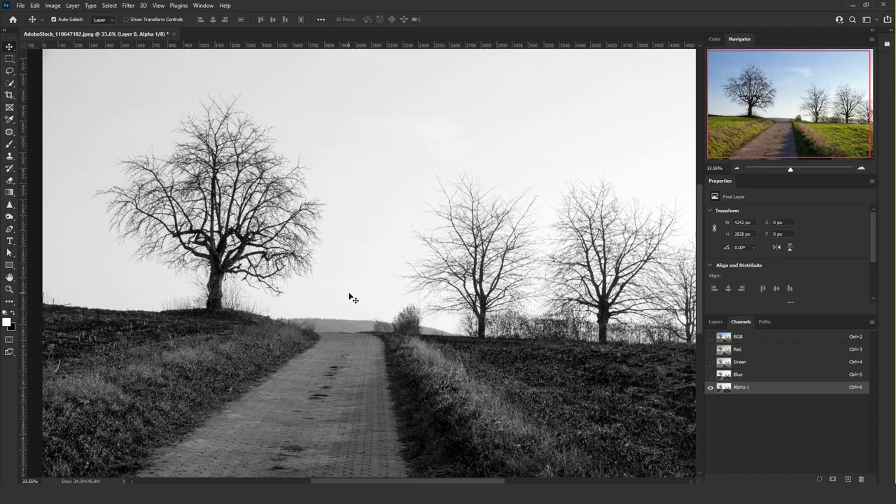
Step: Apply Levels to Alpha 1 with input black 120 and input white 198
key(ctrl+l)
drag(586, 138, 385, 188)
click(364, 288)
drag(364, 289, 413, 286)
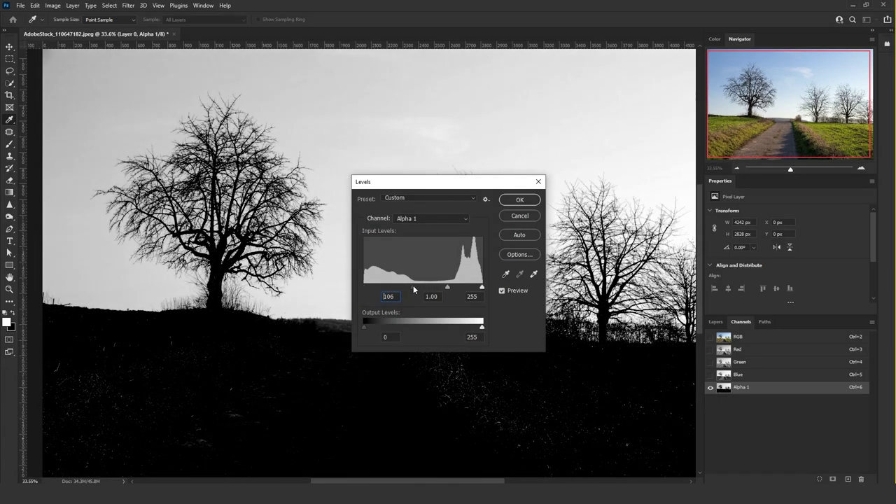
drag(477, 289, 420, 286)
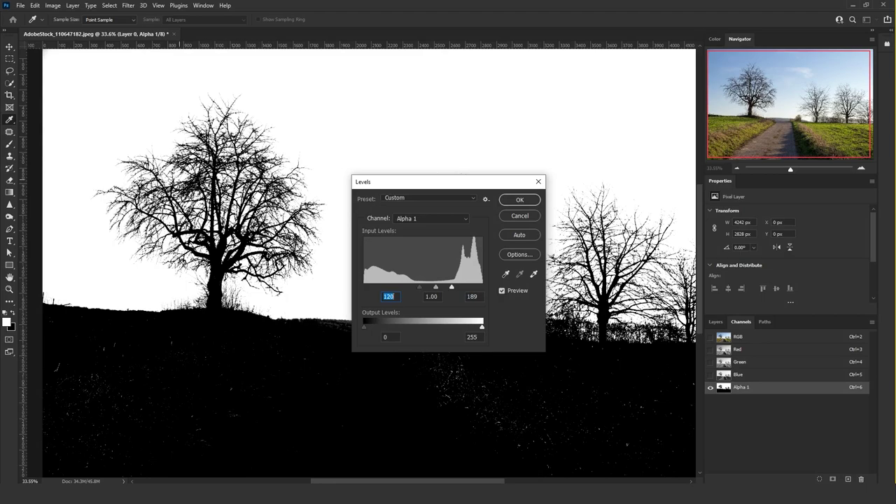
mouse_move(452, 288)
mouse_down()
mouse_move(461, 283)
mouse_move(457, 290)
mouse_up()
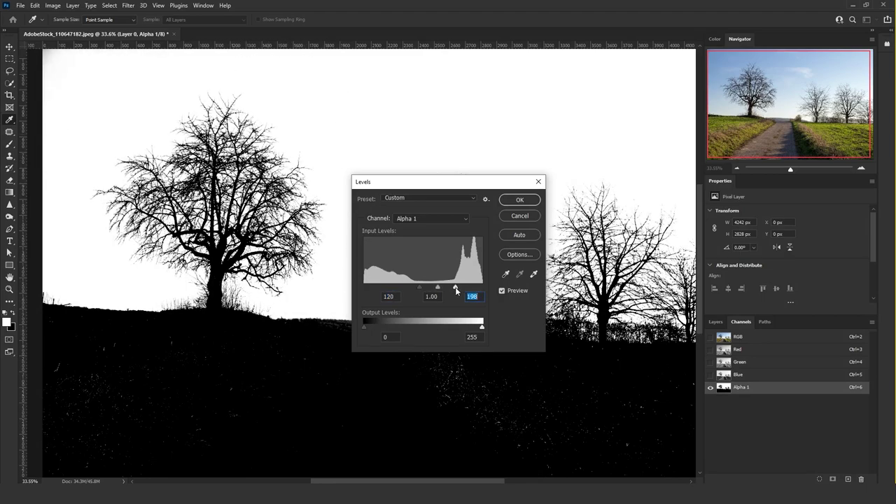
click(538, 181)
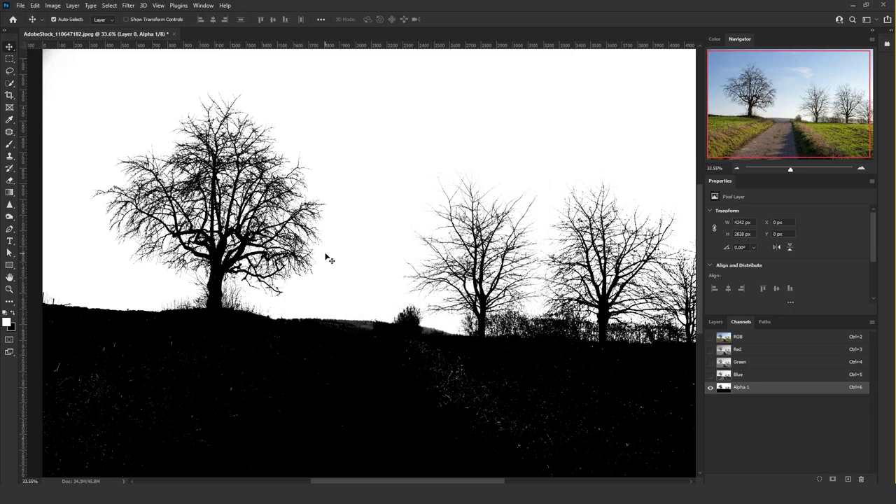
Step: Invert Alpha 1 with Ctrl+I and zoom in on the trunk to verify the white-on-black mask
key(ctrl+i)
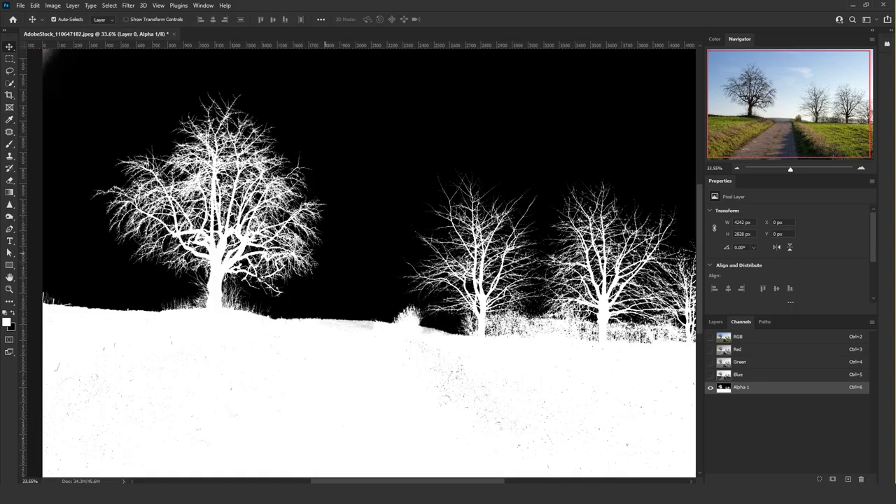
scroll(160, 284, up, 5)
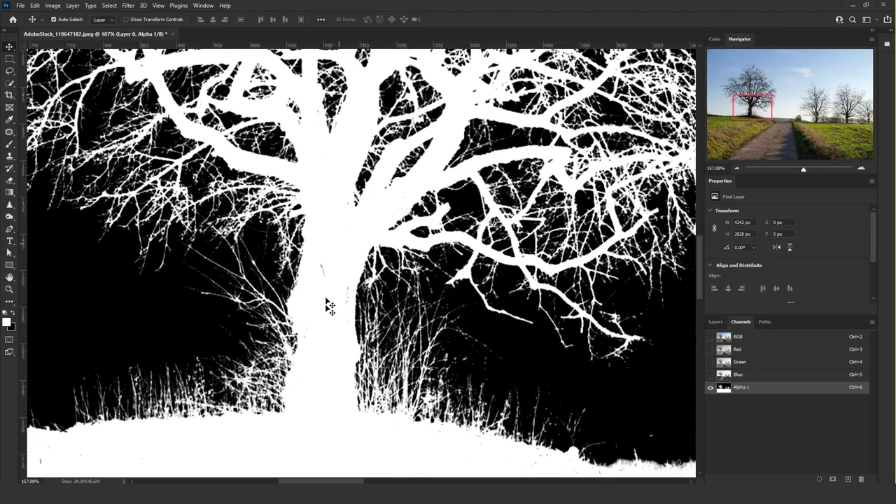
key(b)
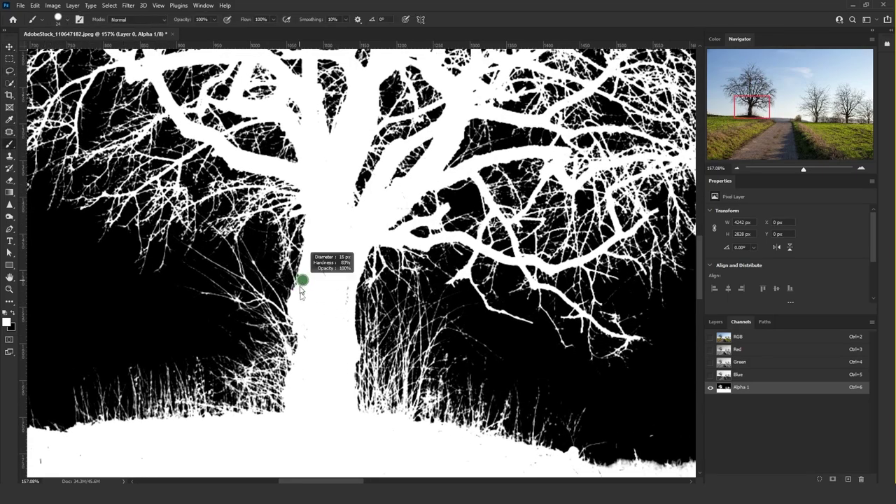
scroll(300, 282, up, 2)
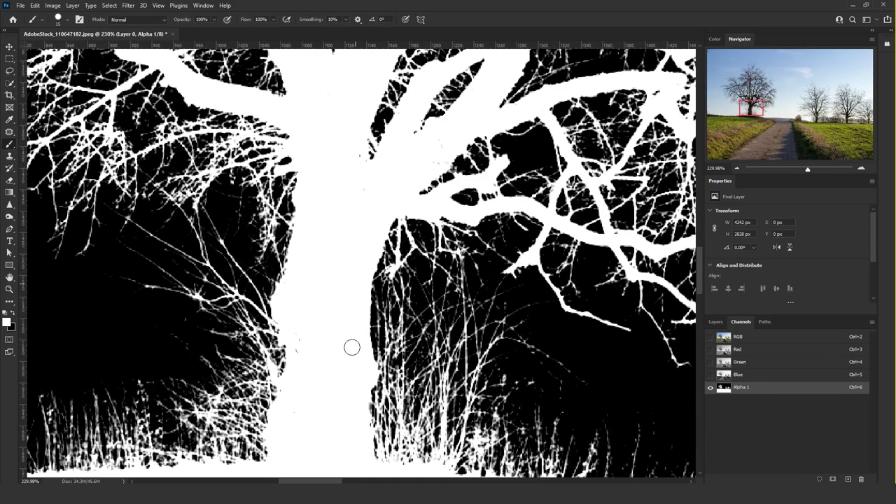
scroll(295, 326, down, 4)
scroll(319, 252, down, 4)
Step: Load Alpha 1 as a selection and use it as a layer mask on Layer 0
key(l)
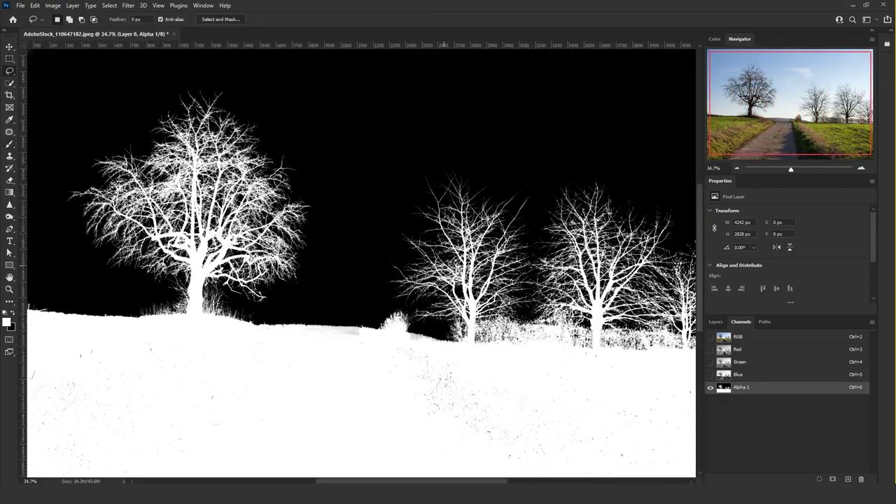
ctrl+click(725, 389)
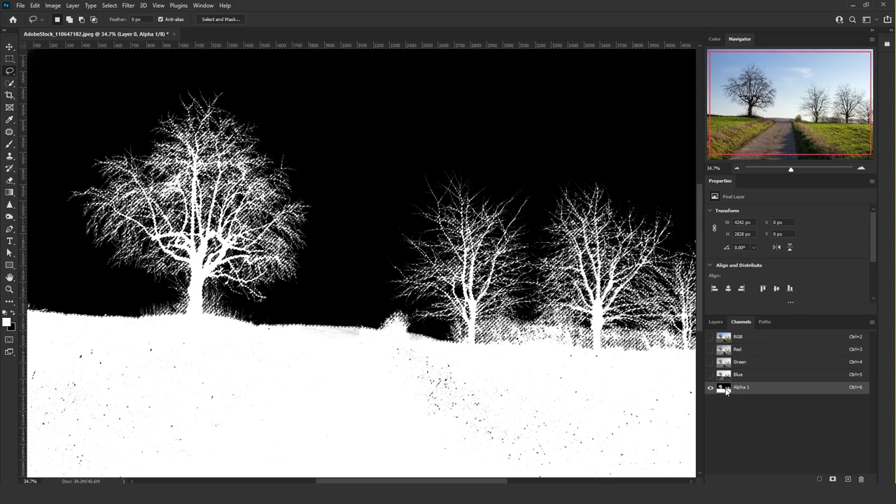
click(725, 334)
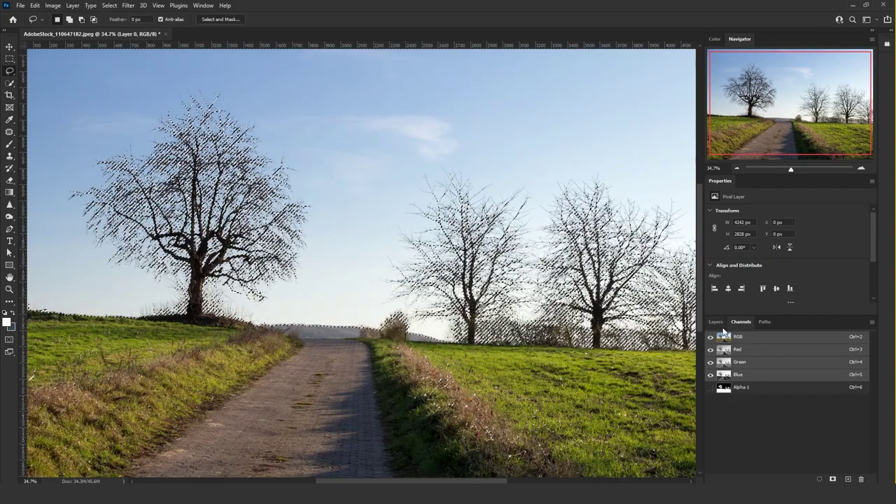
click(716, 322)
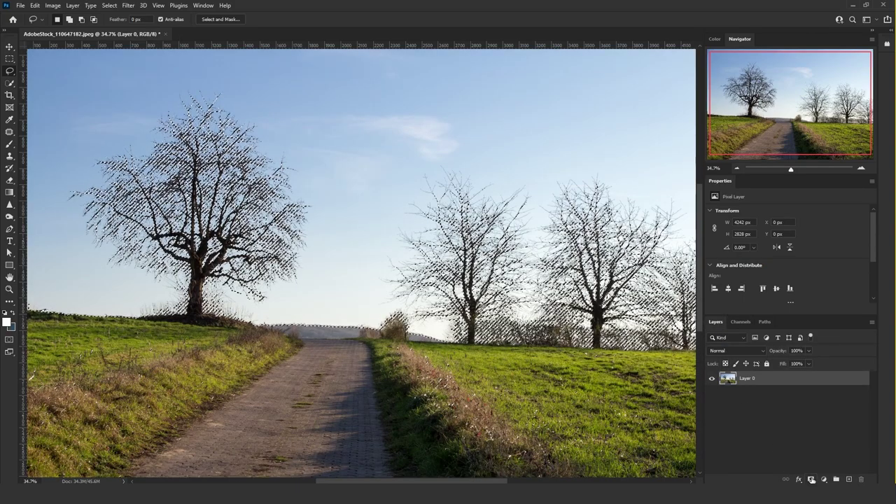
click(809, 479)
Step: Add a new empty Layer 1 and move it beneath Layer 0
key(ctrl+0)
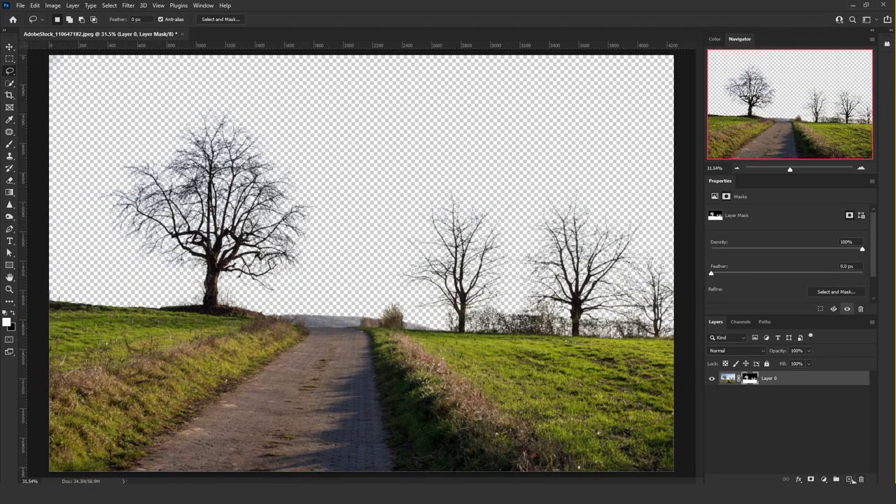
click(849, 479)
drag(762, 382, 760, 403)
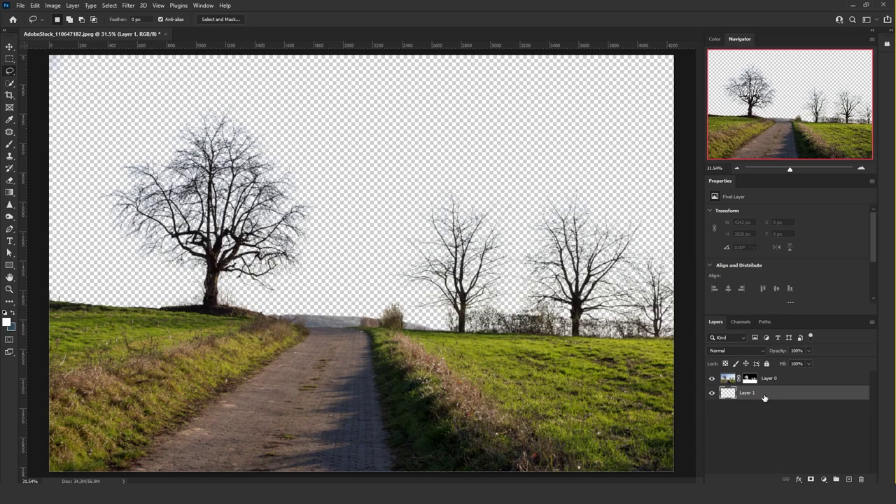
Step: Fill Layer 1 with 50% Gray, then target Layer 0's mask for editing
key(shift+F5)
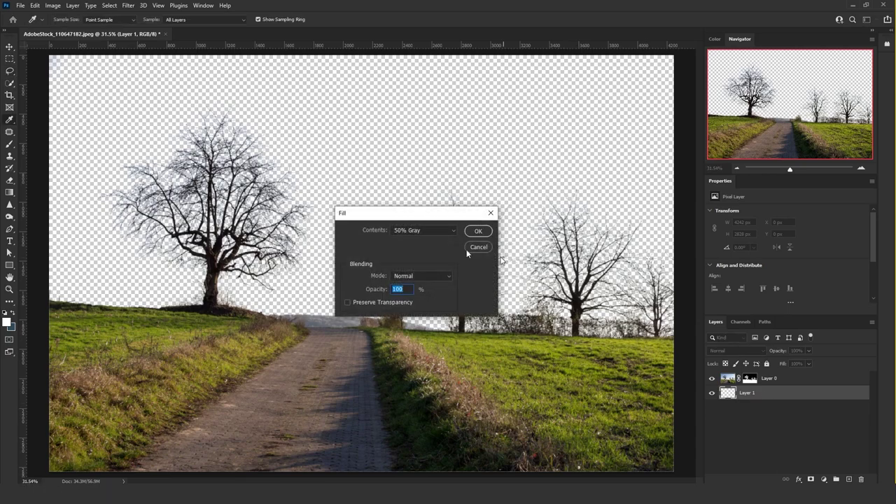
click(474, 232)
key(l)
key(alt+bracketright)
scroll(158, 165, up, 1)
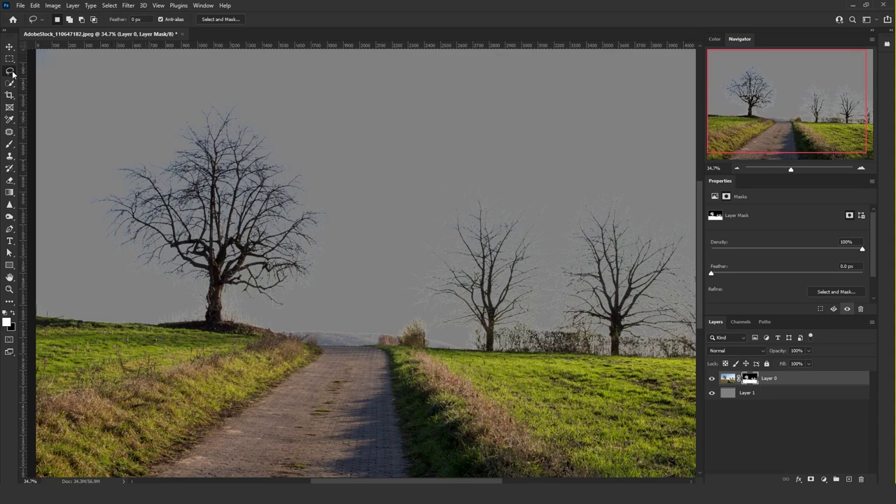
Step: Refine Layer 0's mask in Select and Mask with a 5 px radius and 4% contrast
click(217, 21)
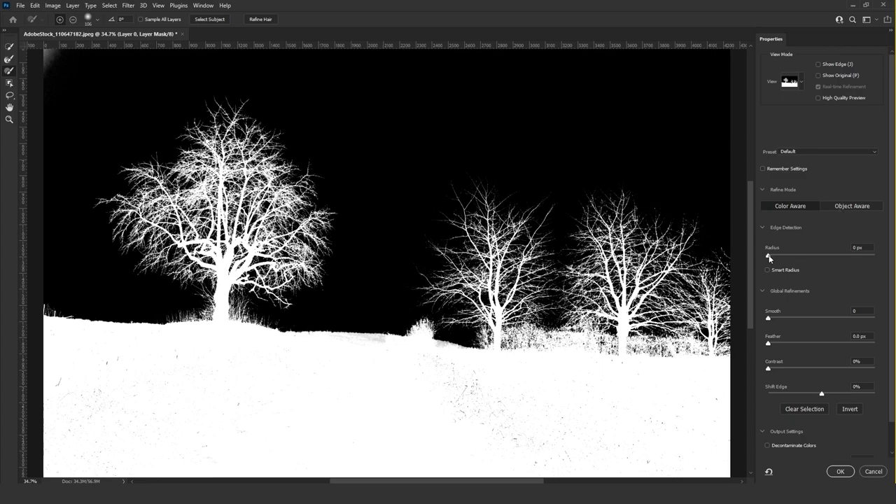
drag(769, 256, 797, 257)
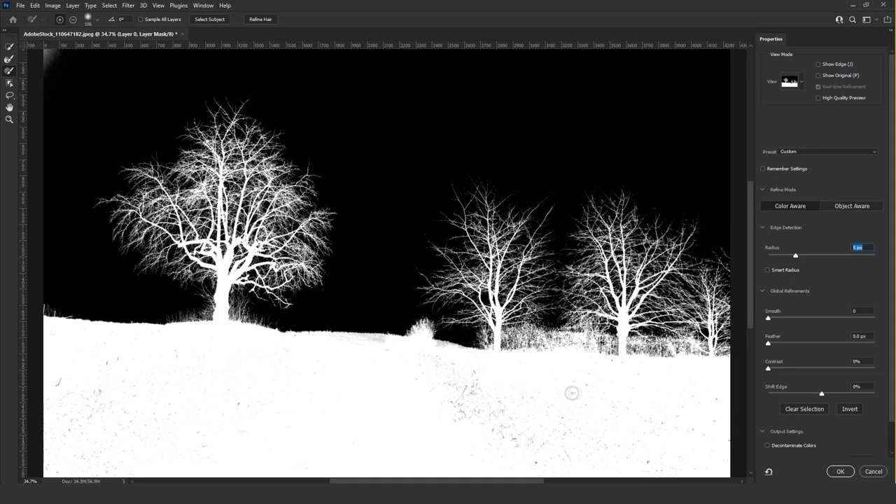
drag(769, 368, 773, 369)
key(bracketleft)
key(bracketleft)
key(bracketleft)
key(bracketleft)
key(bracketleft)
key(bracketleft)
key(bracketleft)
click(840, 472)
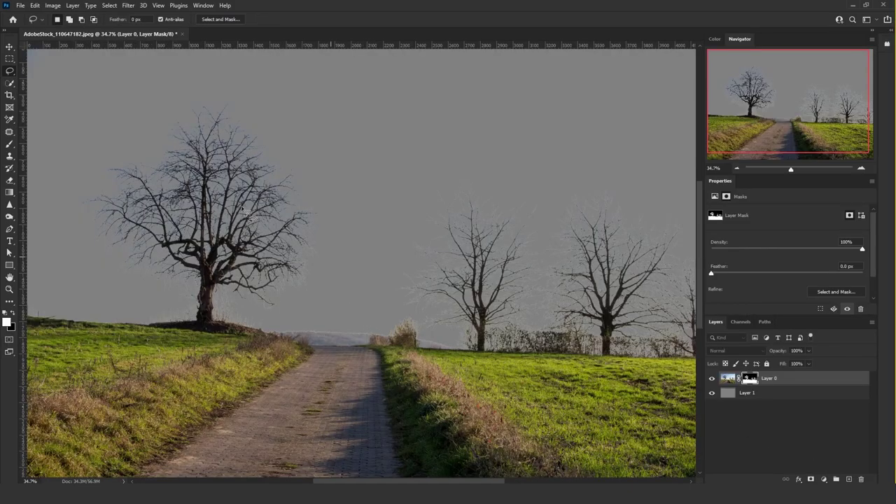
Step: Apply Layer 0's mask permanently to make the tree cut-out final
scroll(396, 219, up, 1)
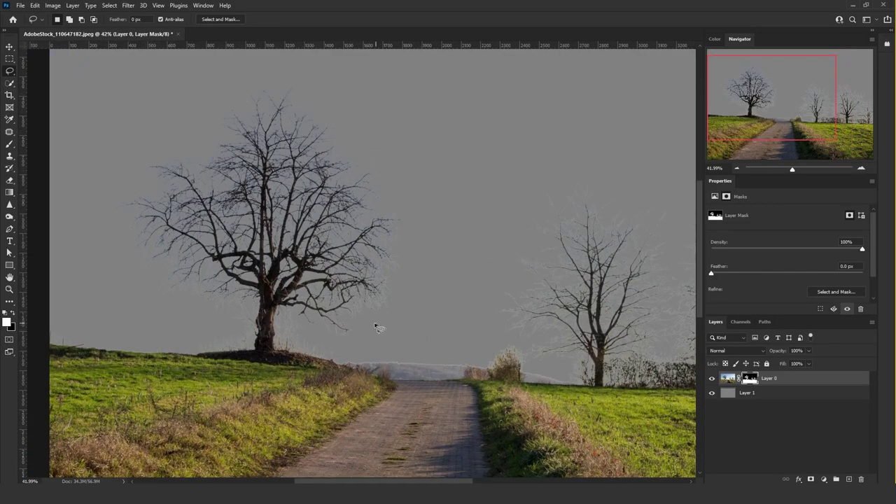
scroll(376, 327, up, 3)
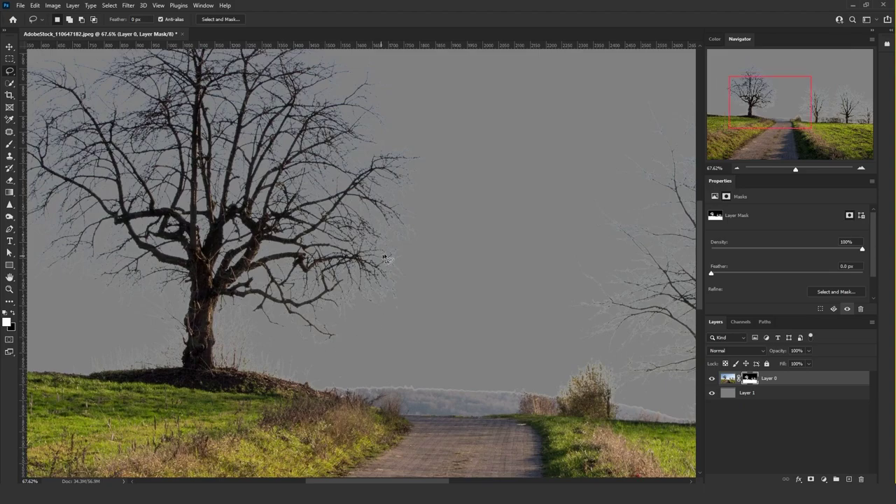
scroll(451, 430, down, 2)
right_click(749, 381)
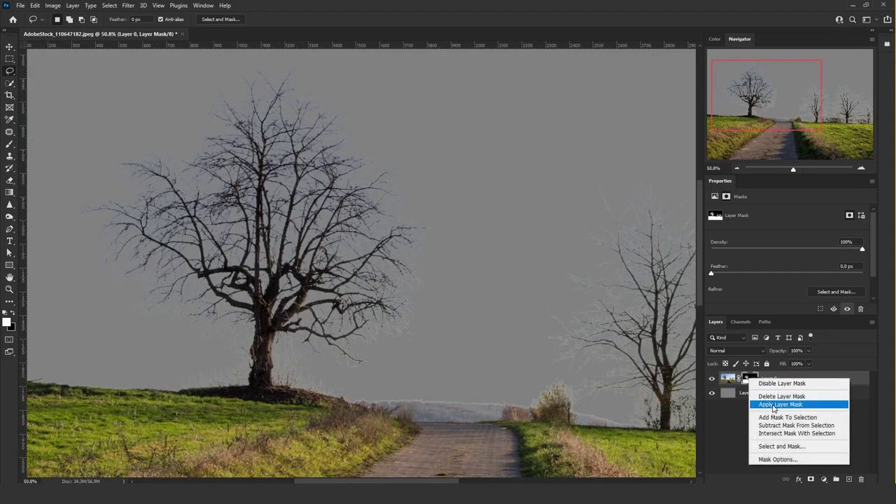
click(774, 406)
Step: Duplicate Layer 0 as Layer 0 copy above the original
scroll(266, 255, down, 3)
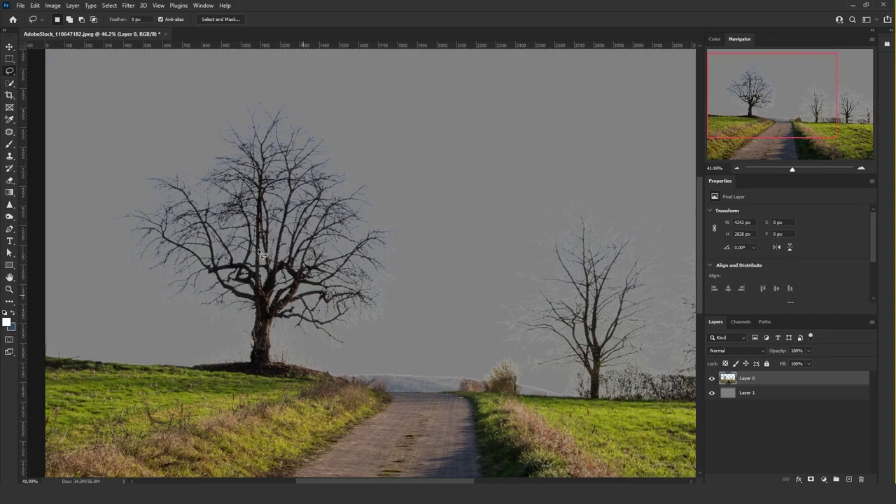
scroll(214, 235, up, 1)
scroll(116, 95, up, 5)
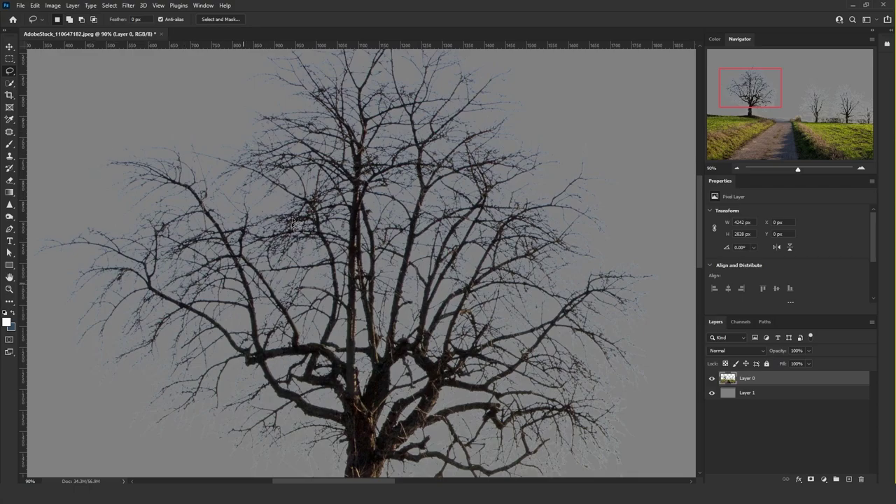
scroll(284, 259, down, 5)
scroll(283, 259, up, 2)
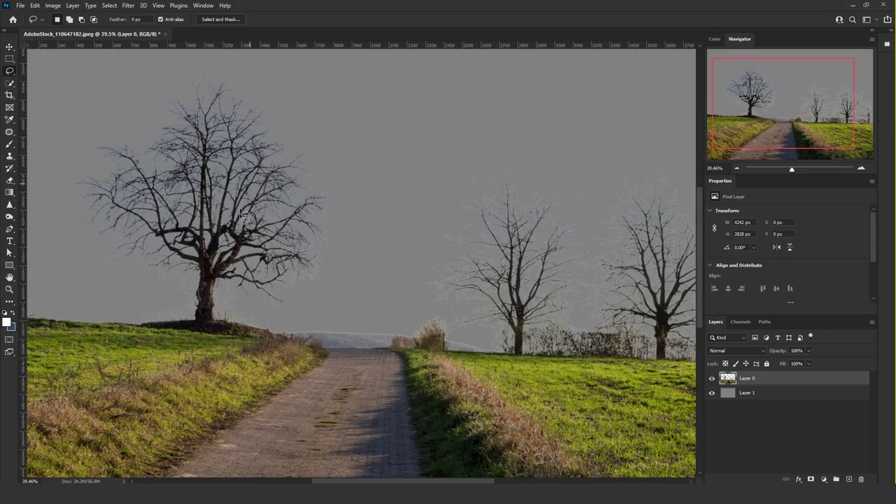
drag(780, 382, 849, 479)
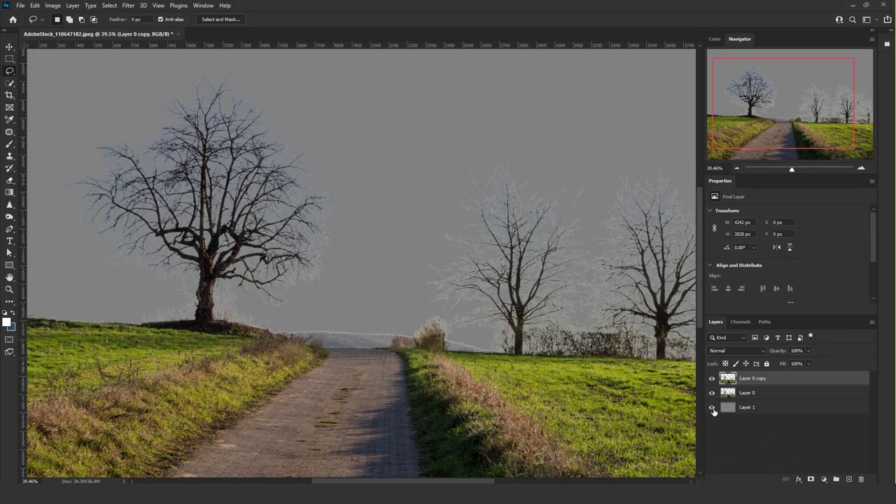
Step: Remove the white matte from the edges of the Layer 0 copy trees
click(72, 4)
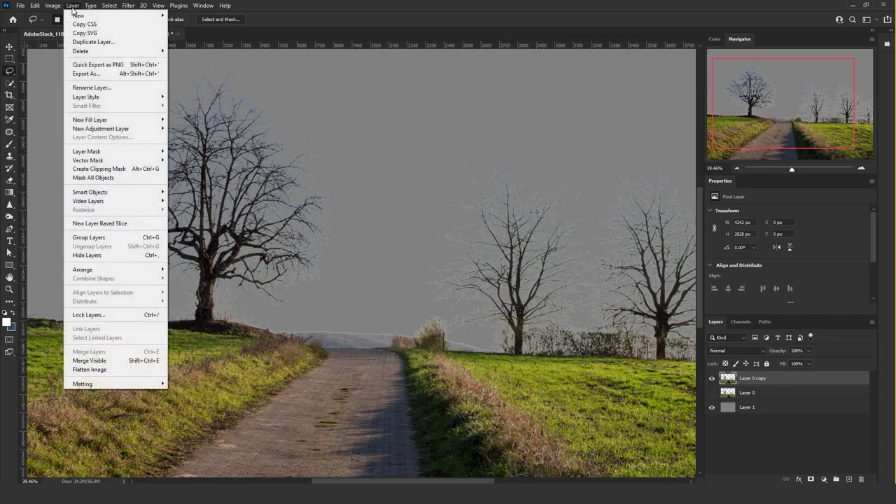
mouse_move(119, 384)
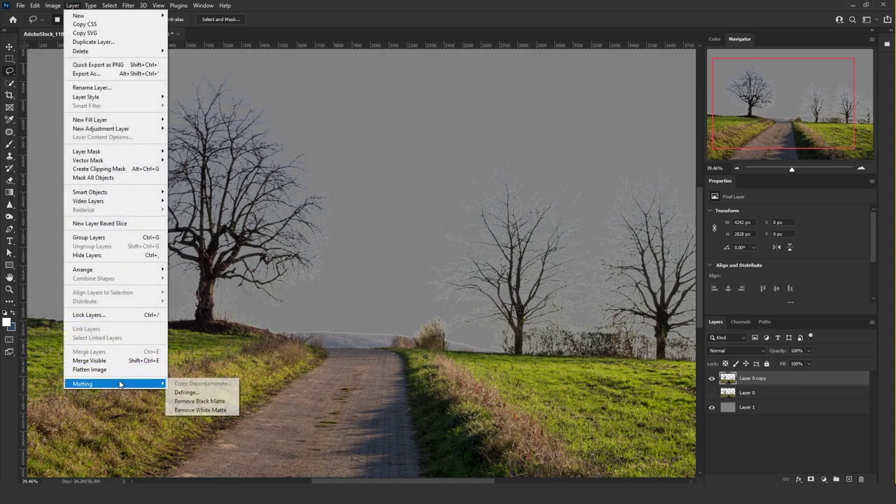
click(209, 409)
scroll(343, 315, down, 2)
scroll(343, 315, up, 1)
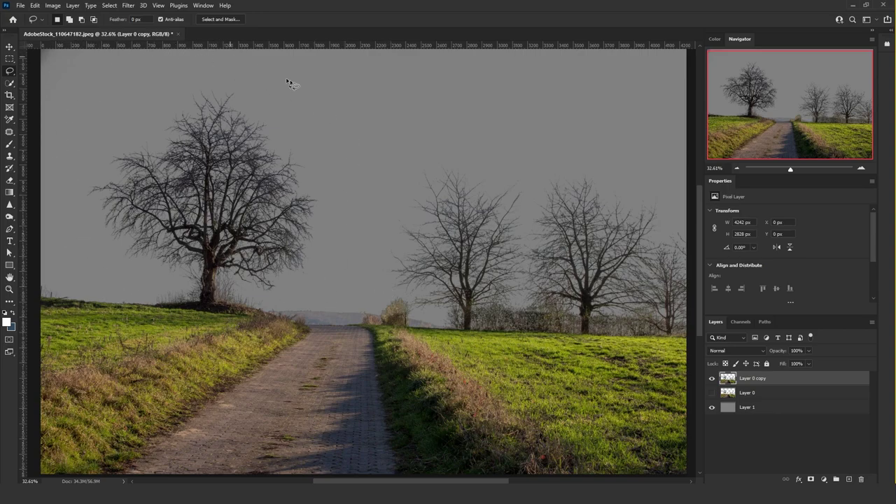
Step: Hide Layer 0 copy, then show and select the original Layer 0
key(h)
drag(180, 308, 149, 199)
click(711, 379)
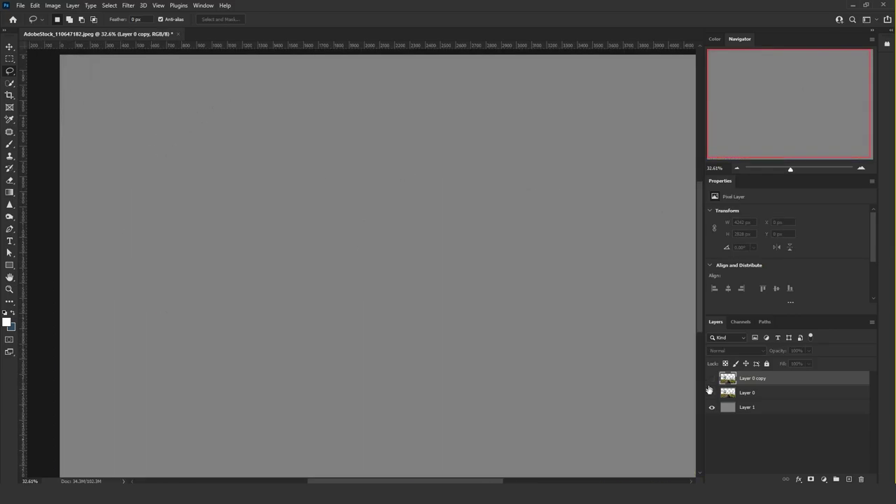
click(712, 393)
click(746, 393)
scroll(176, 179, up, 3)
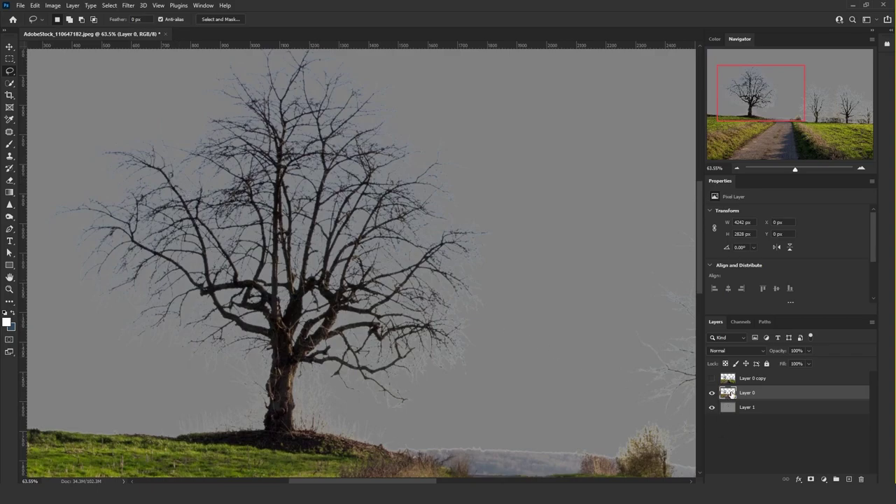
ctrl+click(728, 392)
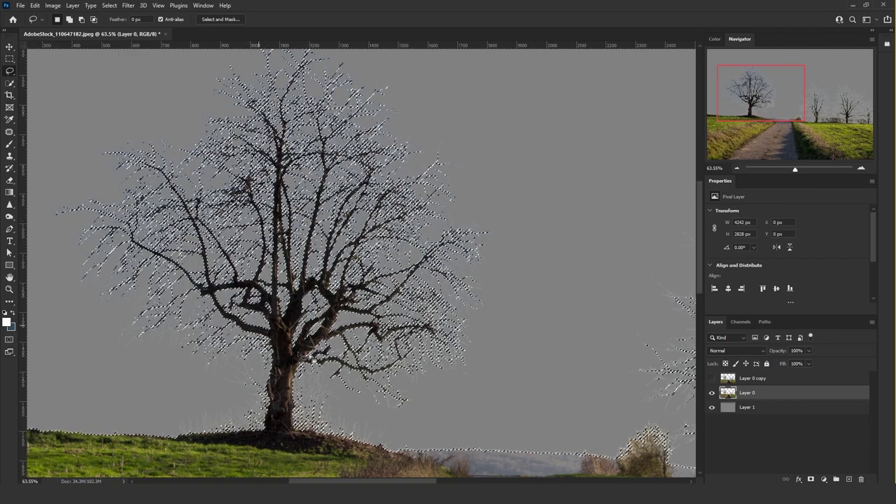
scroll(368, 394, up, 1)
scroll(368, 394, down, 2)
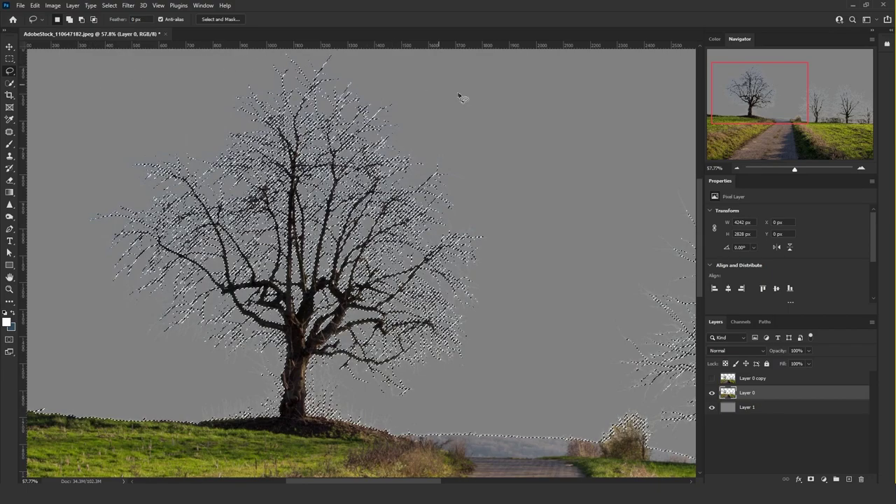
scroll(160, 238, up, 2)
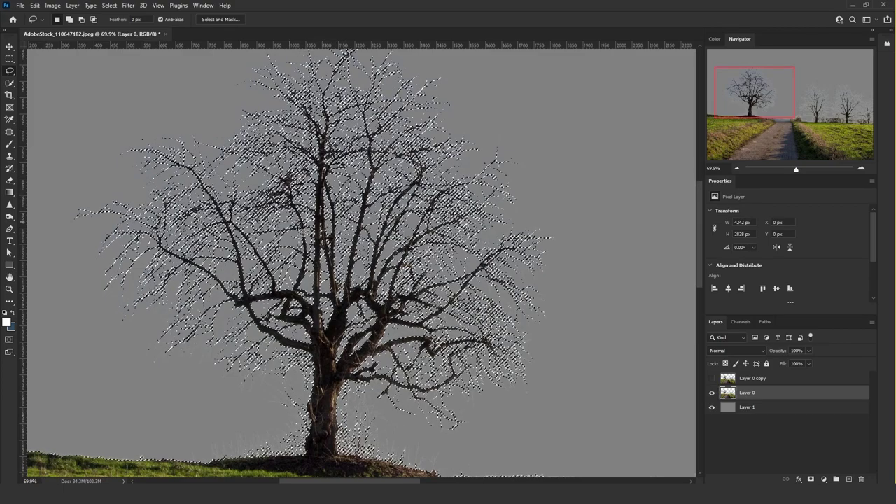
click(811, 479)
scroll(305, 233, up, 10)
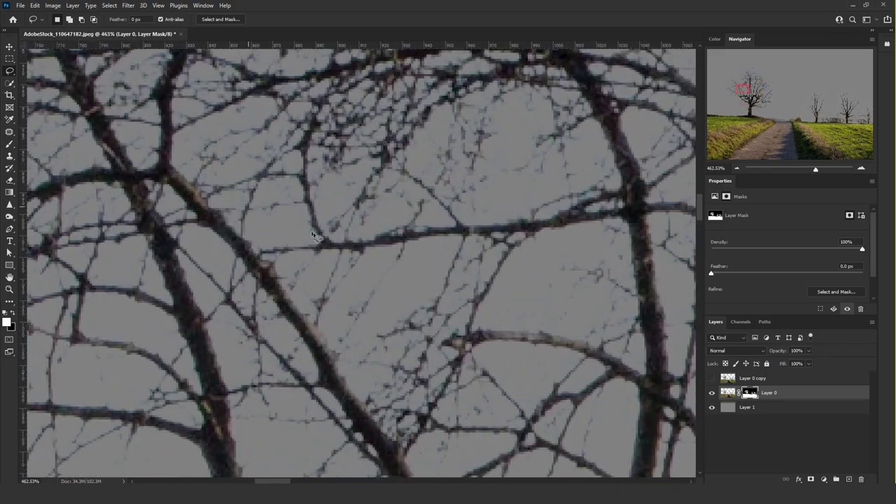
scroll(306, 233, up, 1)
shift+click(750, 394)
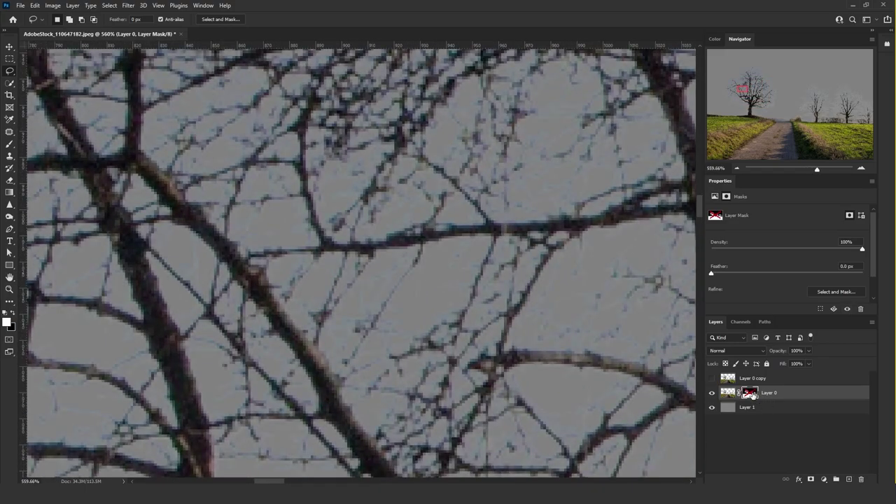
shift+click(750, 395)
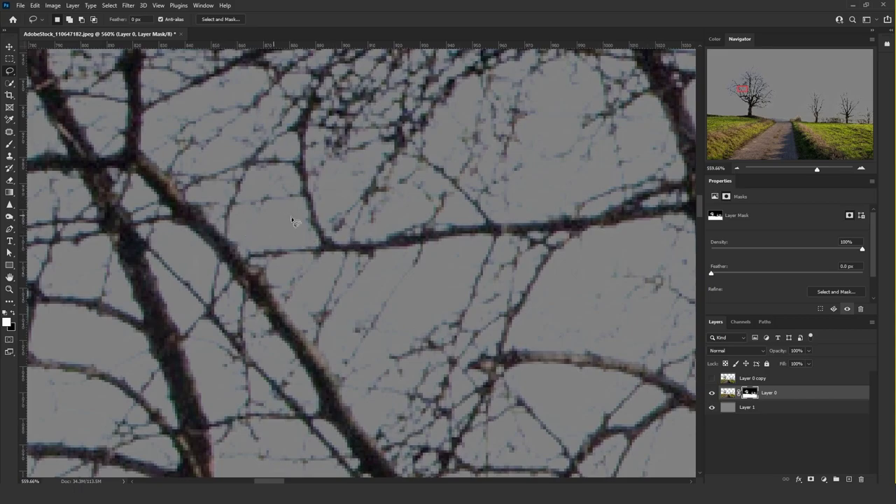
shift+click(745, 399)
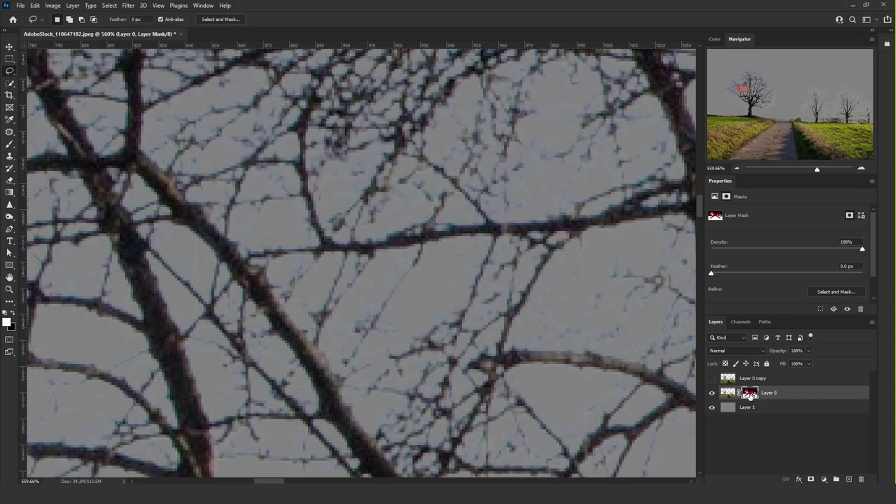
scroll(277, 235, down, 2)
scroll(273, 231, down, 5)
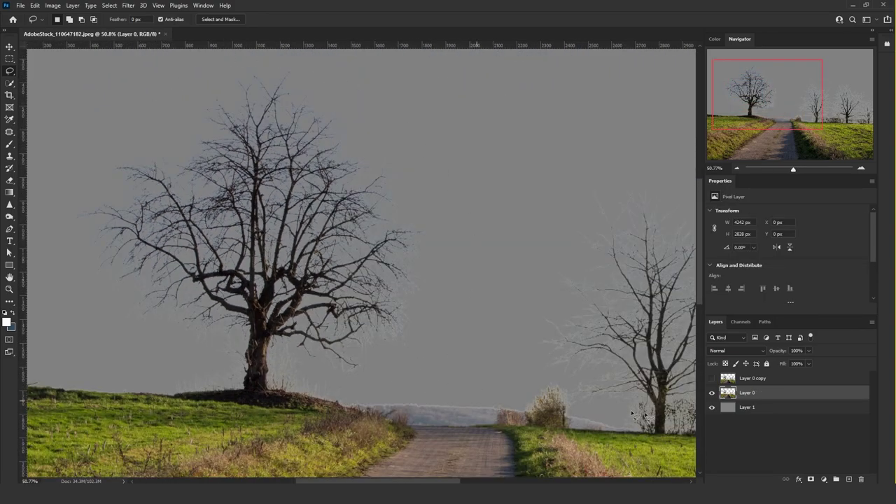
Step: Add a Hue/Saturation adjustment layer clipped to Layer 0
click(824, 478)
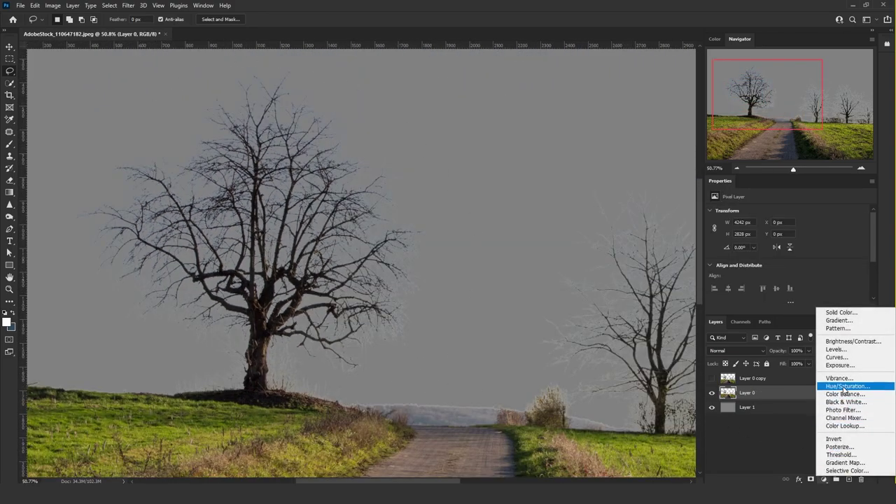
click(845, 387)
alt+click(745, 409)
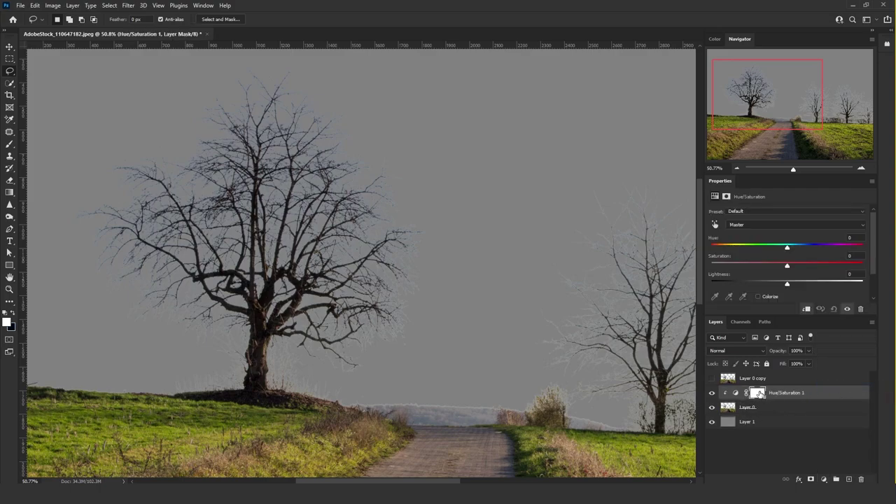
Step: Replace the adjustment's default mask with one built from Layer 0's tree and horizon selection
right_click(758, 394)
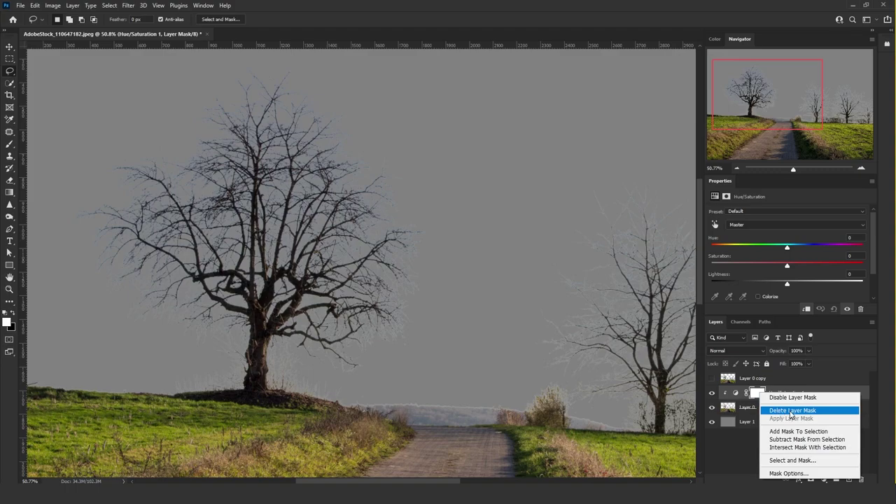
click(790, 410)
click(731, 410)
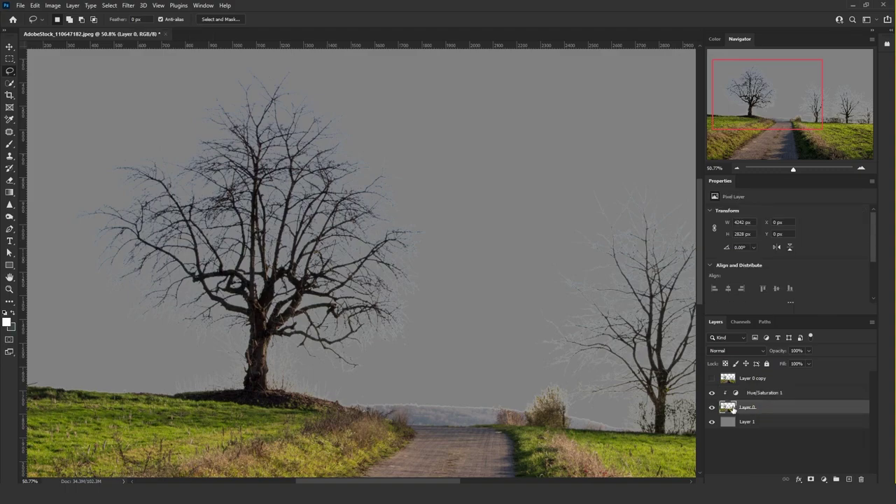
ctrl+click(728, 406)
click(763, 393)
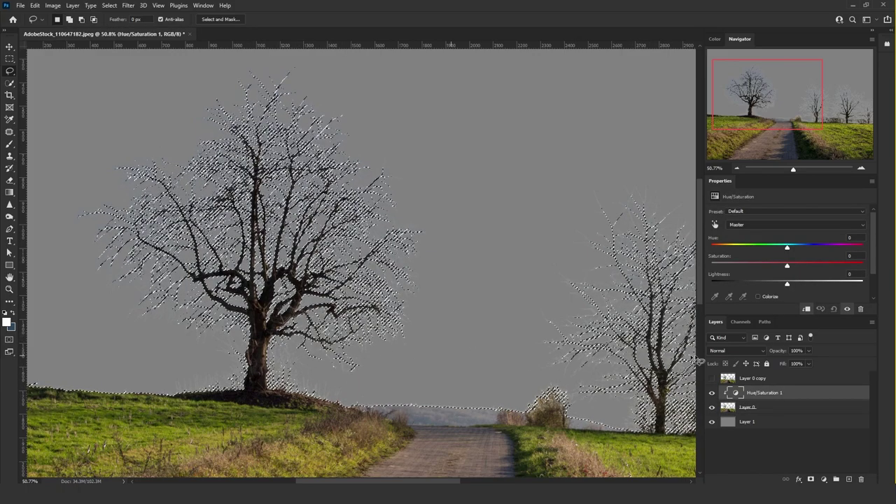
click(809, 479)
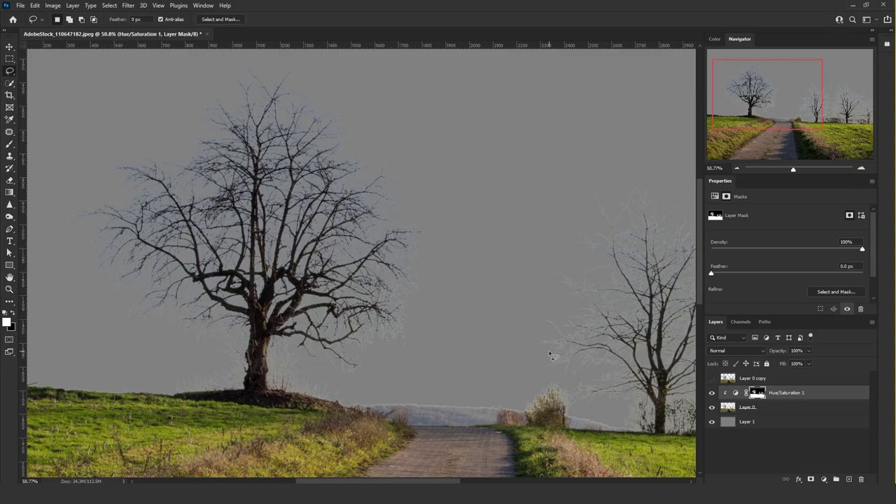
Step: Invert the Hue/Saturation mask and set its Lightness to -100 to darken the tree fringes
key(alt+BackSpace)
key(ctrl+d)
click(735, 394)
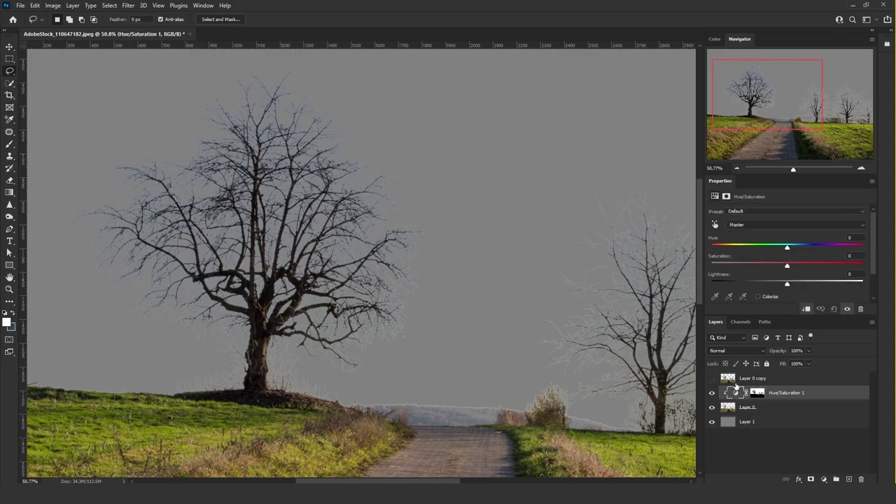
drag(786, 283, 709, 286)
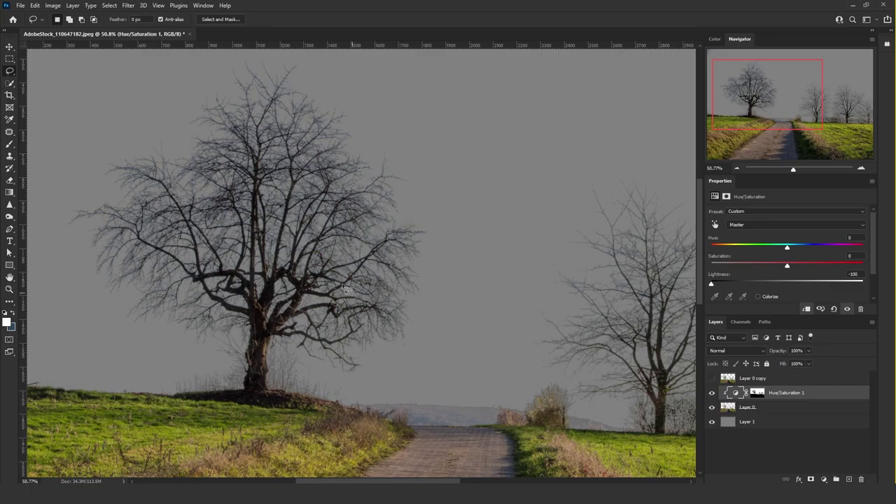
scroll(259, 233, down, 2)
scroll(255, 112, up, 4)
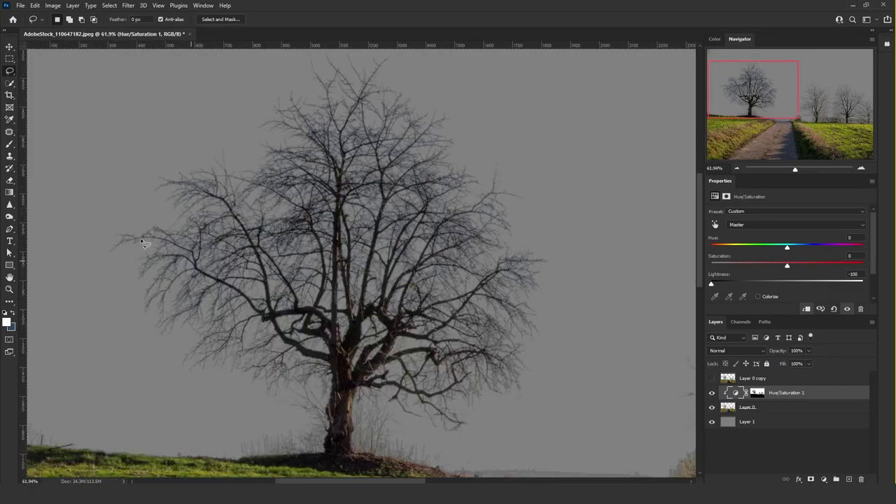
scroll(142, 242, up, 2)
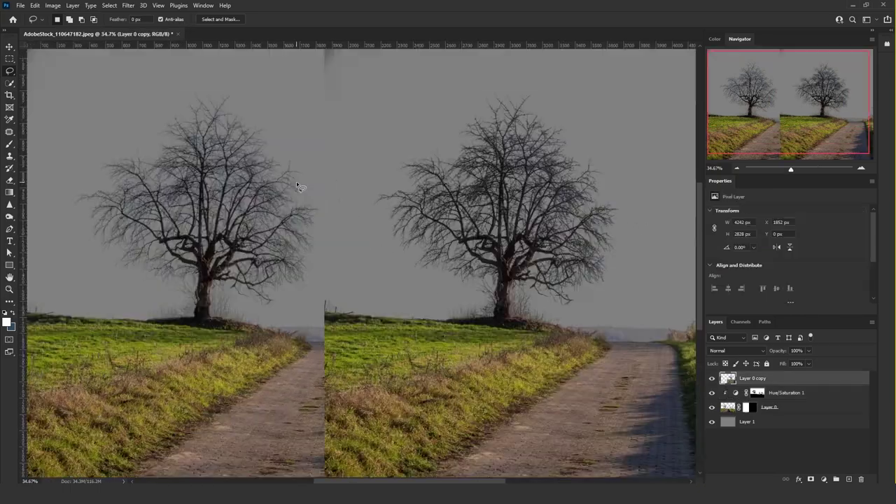
scroll(299, 190, down, 2)
scroll(297, 188, up, 2)
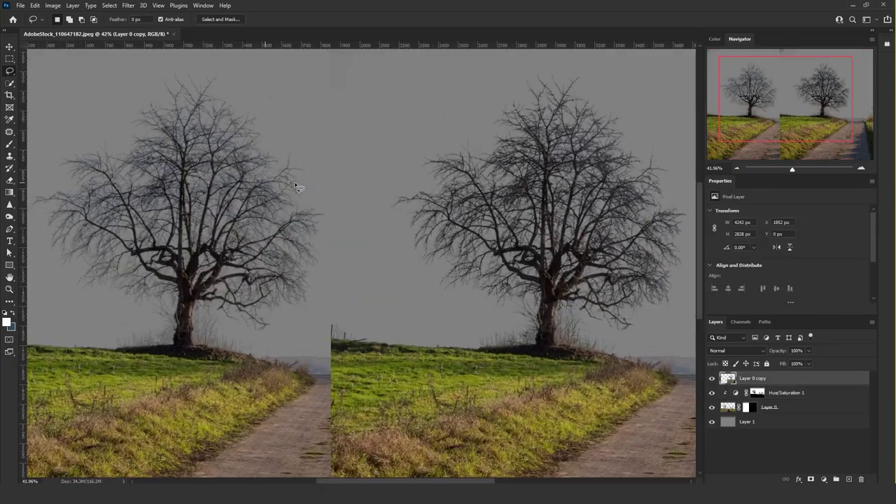
scroll(294, 203, up, 3)
scroll(268, 237, down, 4)
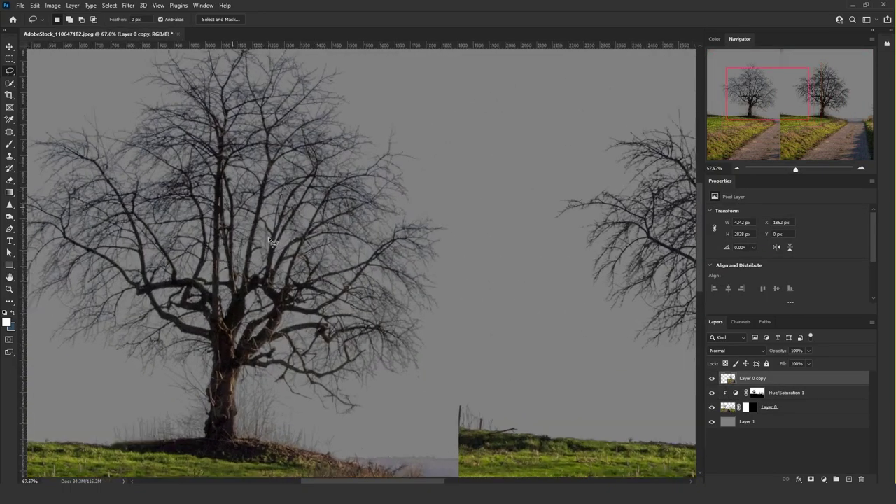
scroll(495, 233, up, 3)
scroll(495, 231, up, 14)
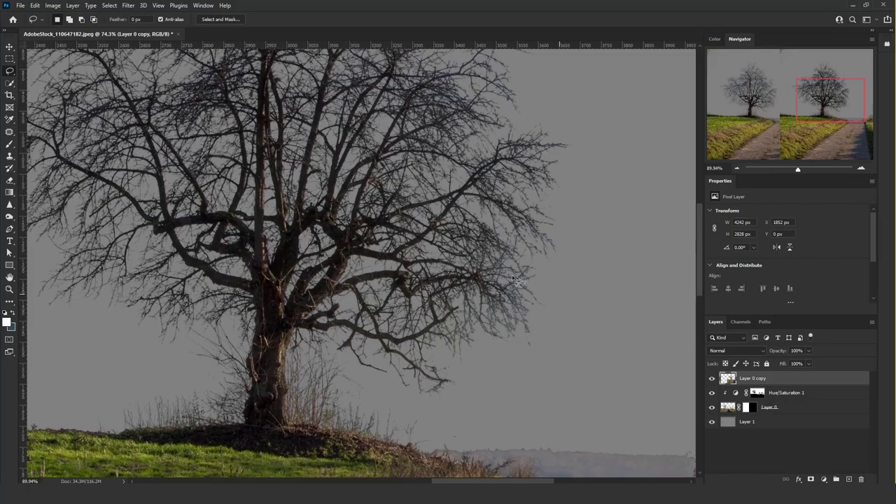
scroll(563, 144, up, 4)
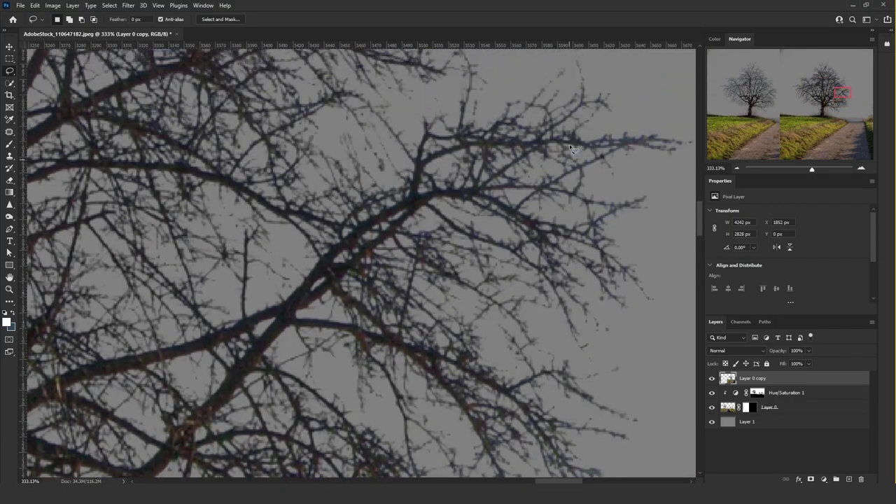
click(72, 5)
click(501, 245)
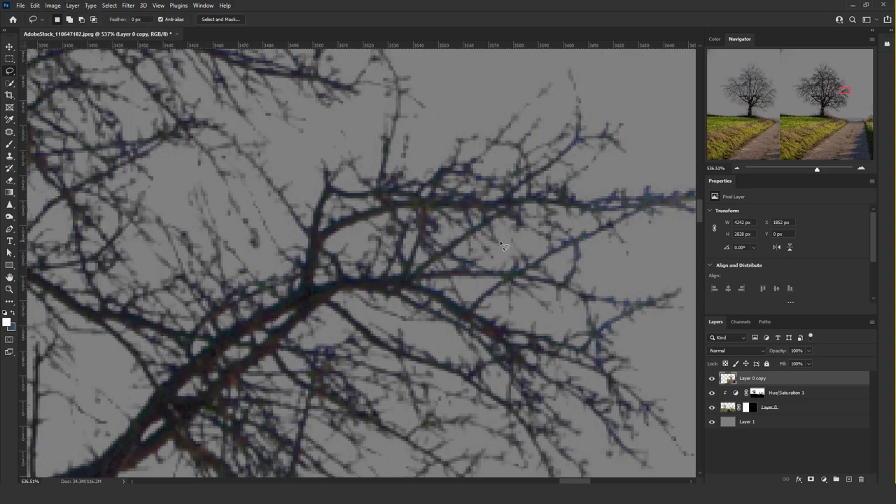
scroll(523, 203, up, 1)
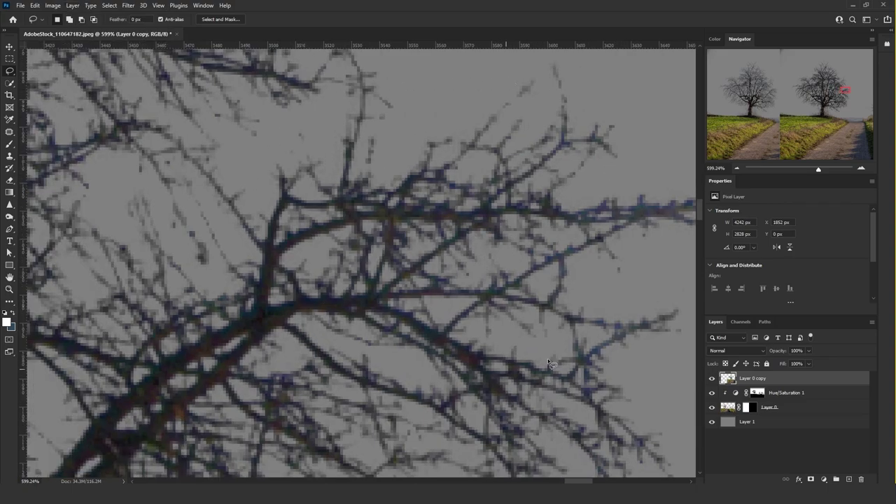
scroll(444, 238, down, 1)
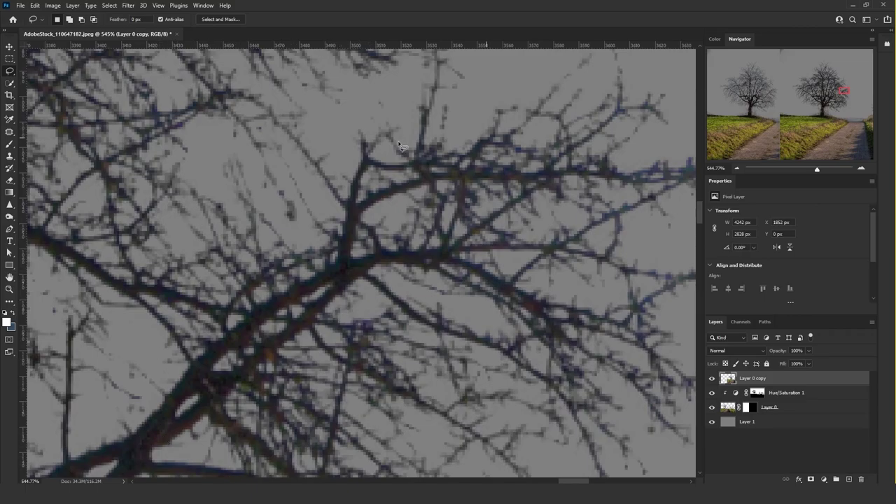
scroll(319, 262, down, 7)
scroll(318, 262, down, 14)
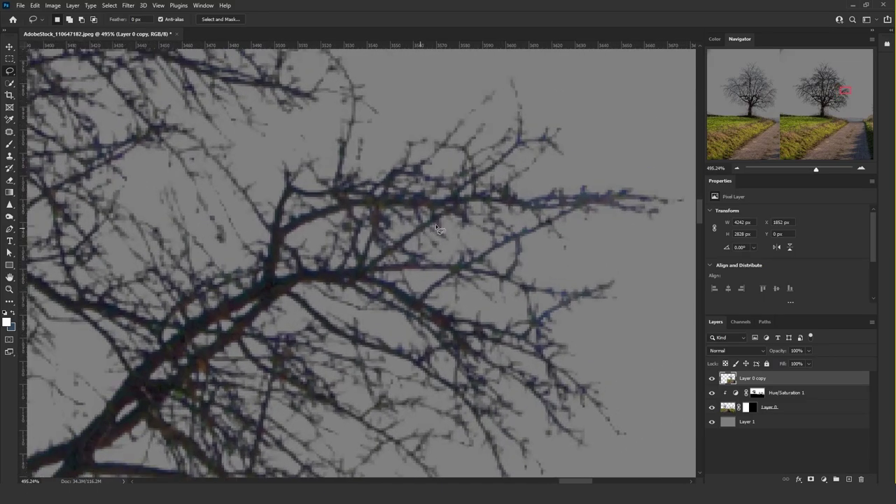
scroll(416, 189, up, 6)
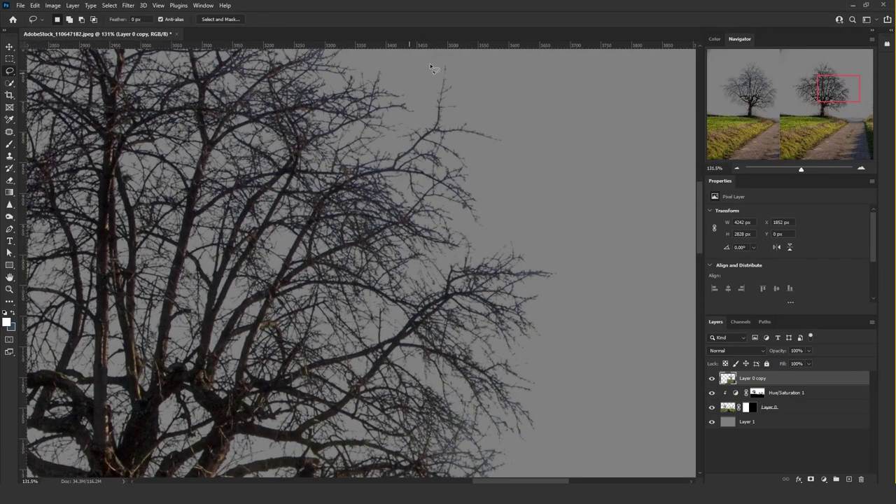
scroll(336, 188, down, 2)
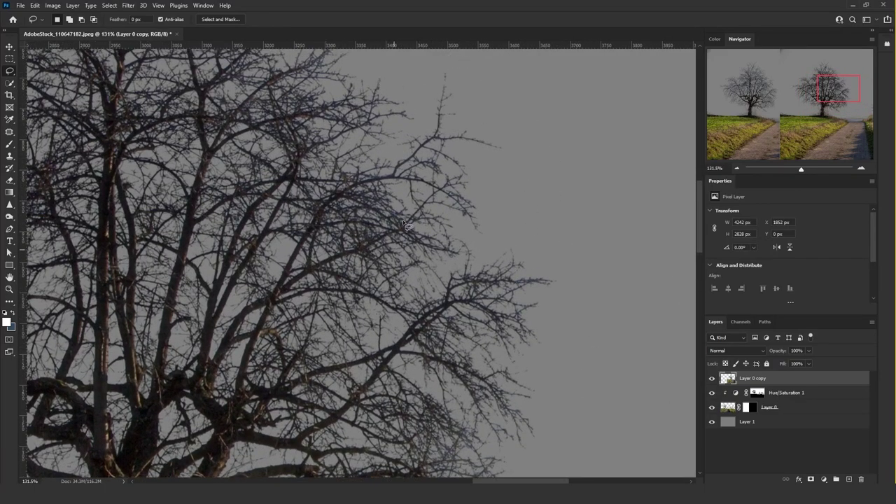
scroll(402, 234, down, 2)
scroll(446, 198, up, 2)
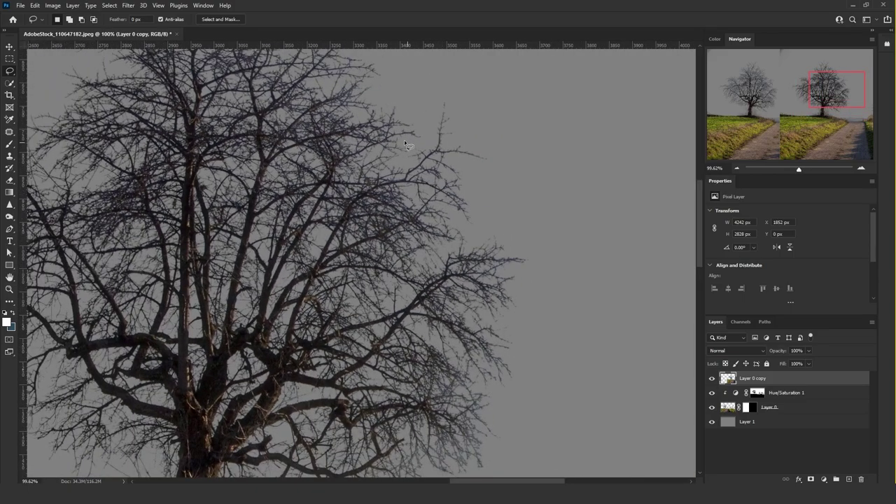
scroll(483, 193, down, 1)
scroll(313, 160, down, 1)
scroll(312, 160, up, 1)
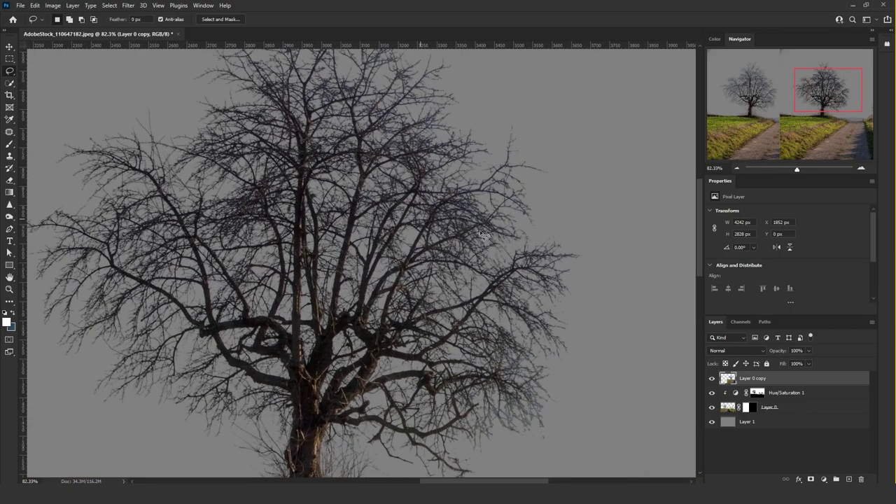
scroll(482, 206, down, 2)
scroll(256, 220, up, 1)
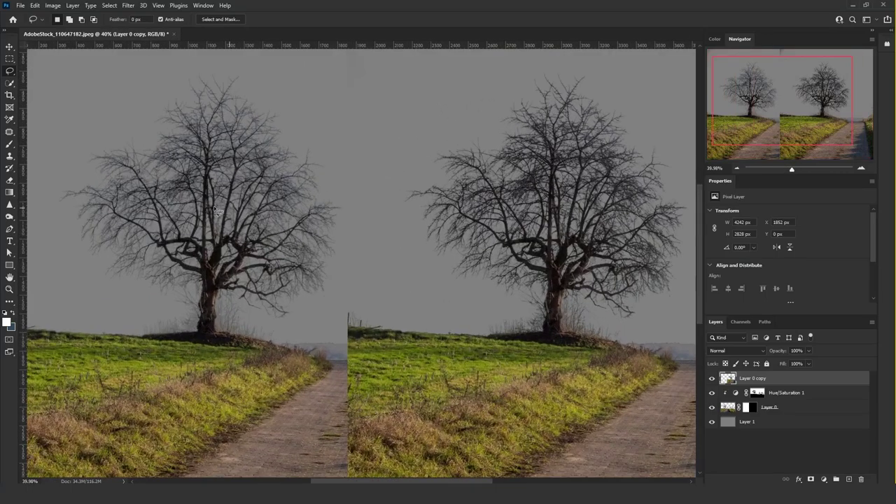
scroll(278, 216, up, 2)
scroll(279, 217, up, 1)
scroll(429, 254, up, 2)
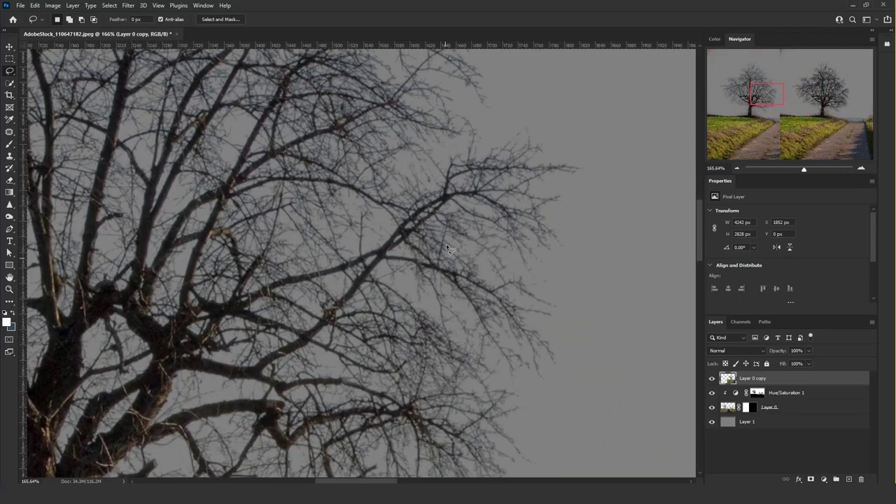
scroll(536, 193, up, 2)
scroll(490, 175, up, 2)
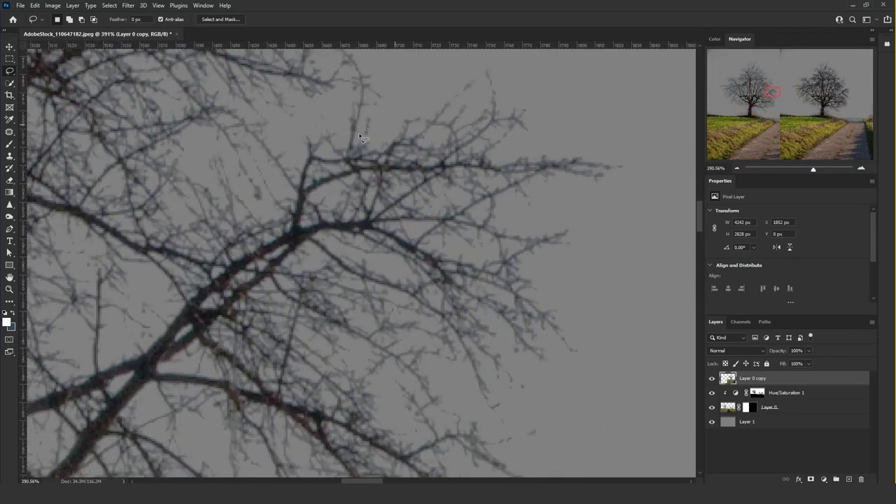
scroll(214, 160, up, 2)
scroll(285, 167, down, 3)
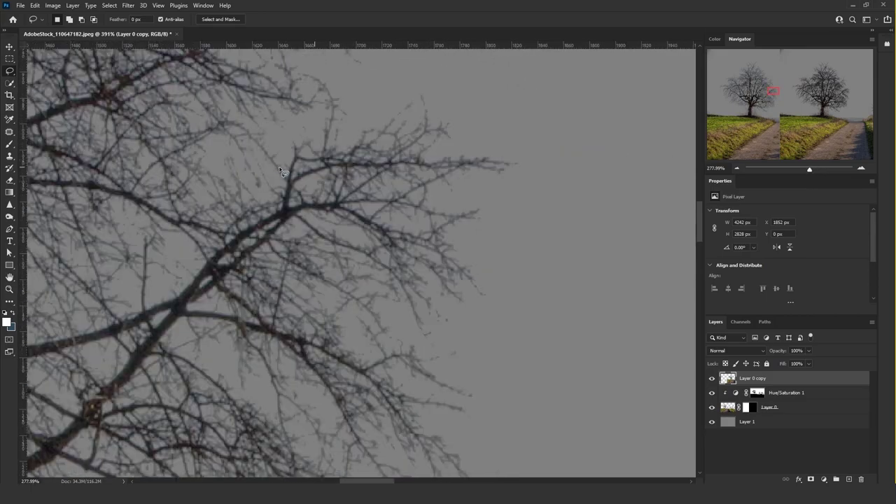
scroll(337, 171, down, 3)
scroll(337, 171, down, 3)
scroll(268, 151, down, 3)
scroll(268, 151, up, 6)
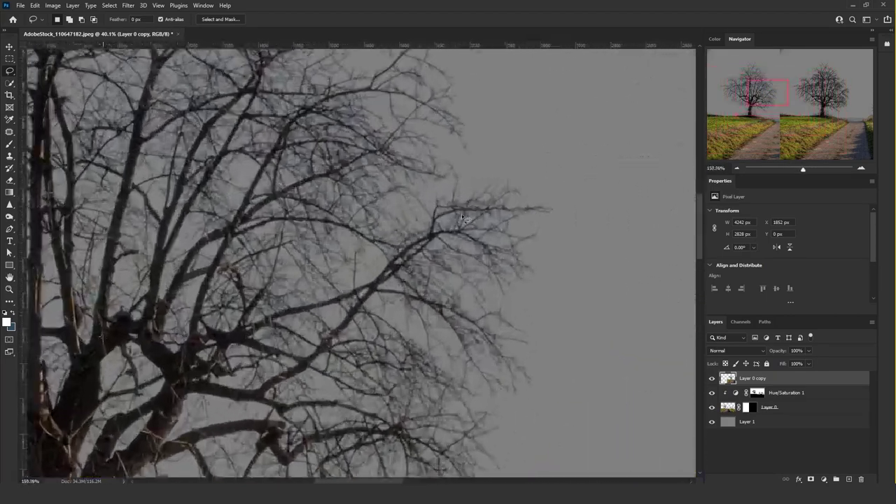
scroll(220, 254, down, 3)
scroll(584, 231, up, 2)
scroll(532, 182, up, 2)
scroll(481, 140, up, 2)
scroll(482, 140, down, 3)
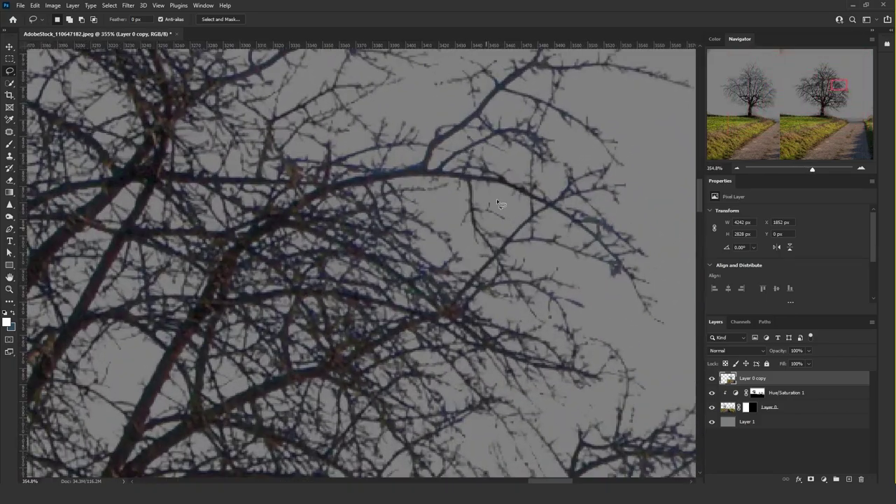
scroll(275, 273, up, 3)
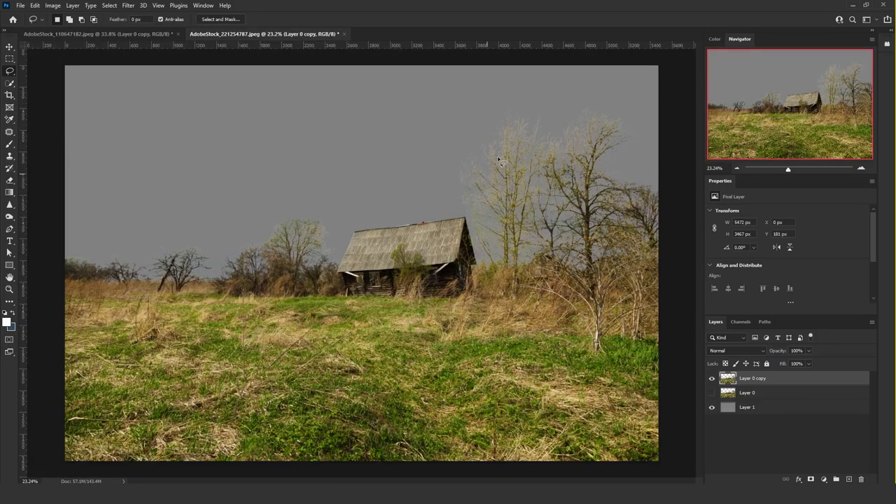
Step: On the barn photo, apply Layer > Matting > Remove White Matte to the cut-out trees
scroll(498, 162, up, 3)
scroll(434, 216, up, 3)
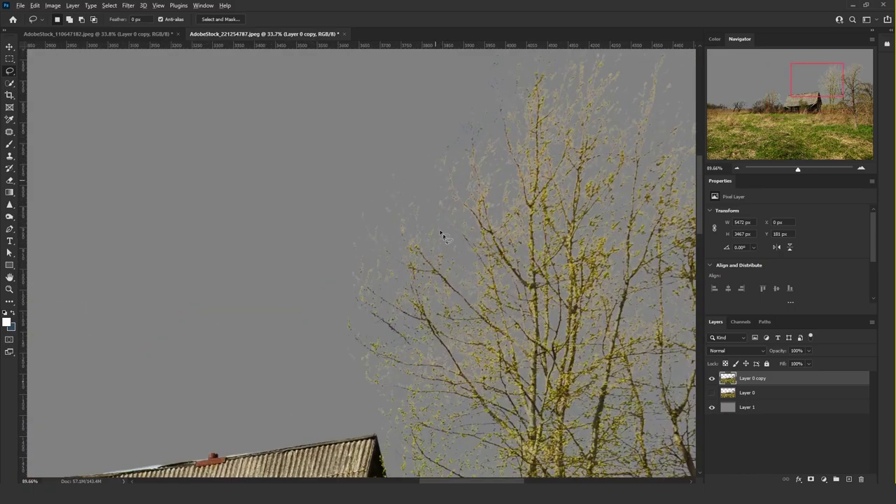
scroll(501, 213, down, 5)
scroll(254, 351, up, 2)
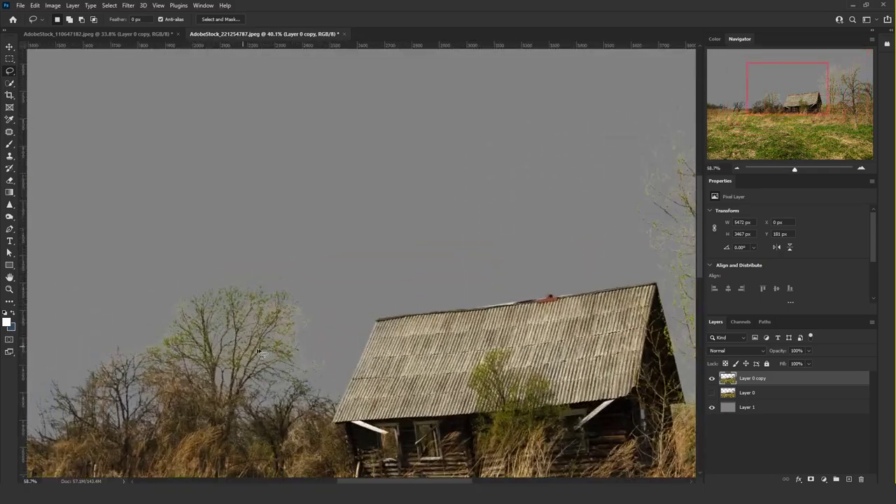
scroll(254, 352, up, 2)
scroll(346, 301, up, 2)
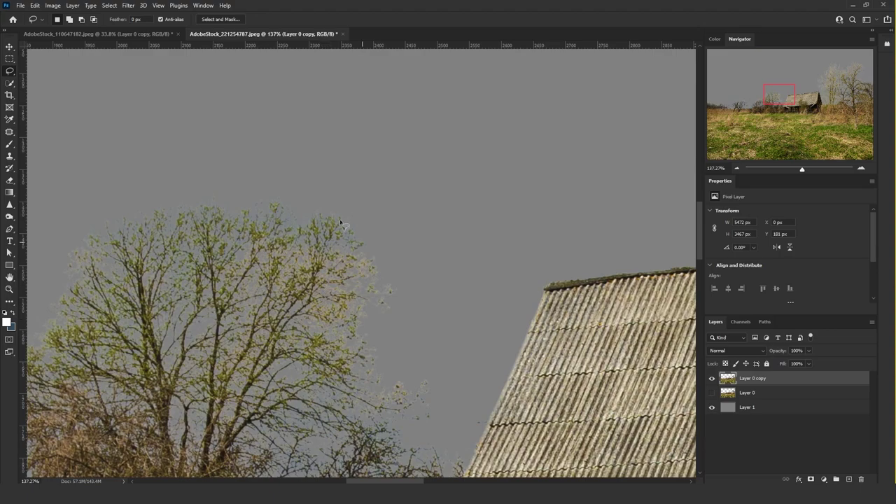
scroll(392, 266, down, 1)
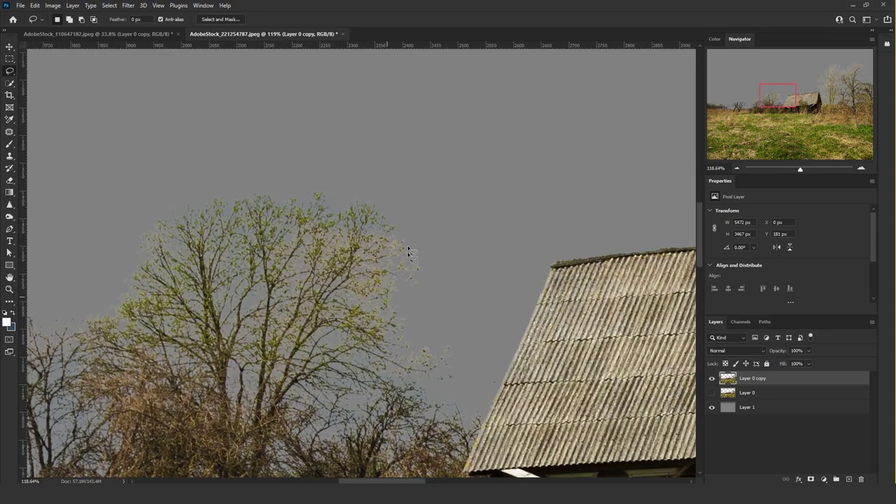
scroll(371, 224, down, 2)
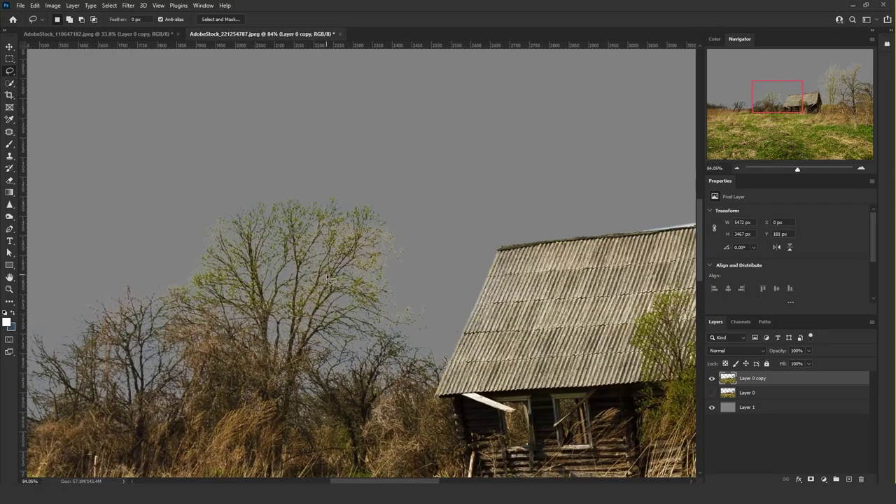
click(72, 5)
mouse_move(144, 384)
click(213, 411)
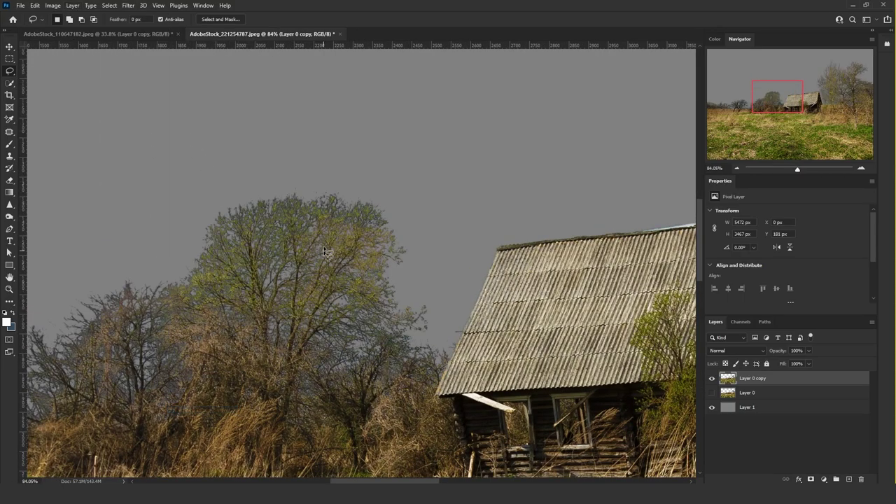
Step: Hide Layer 0 copy, then show and select the original Layer 0
scroll(256, 241, up, 5)
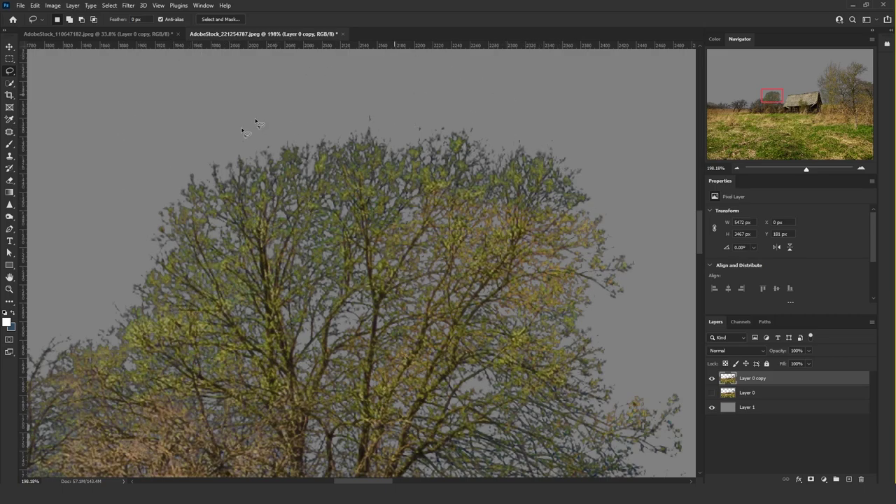
scroll(291, 195, down, 5)
scroll(231, 146, down, 3)
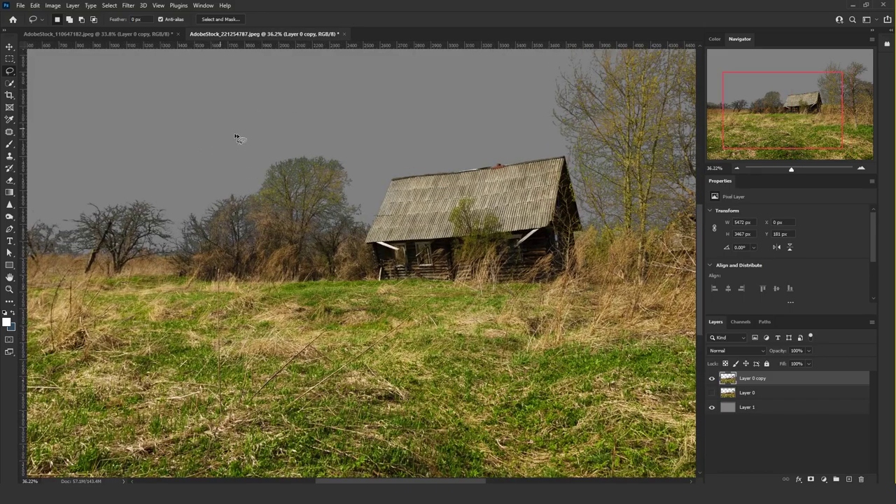
scroll(246, 139, up, 2)
scroll(320, 174, up, 6)
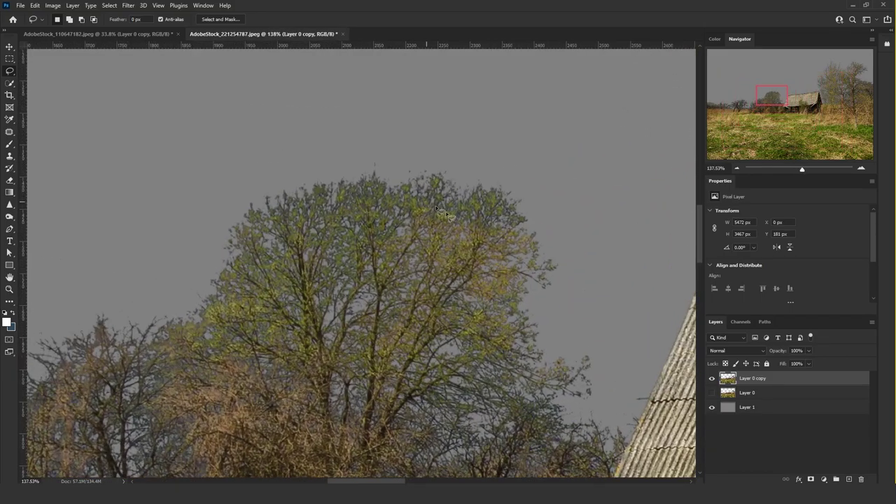
drag(712, 381, 710, 398)
click(712, 392)
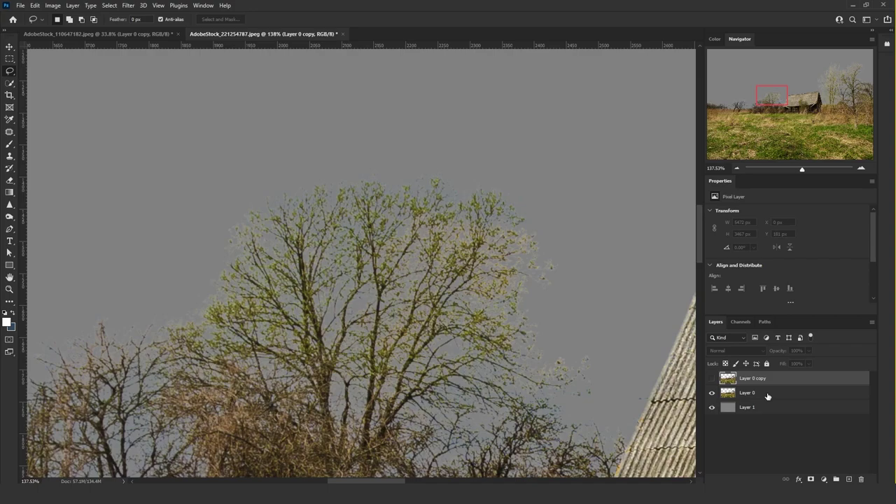
click(766, 396)
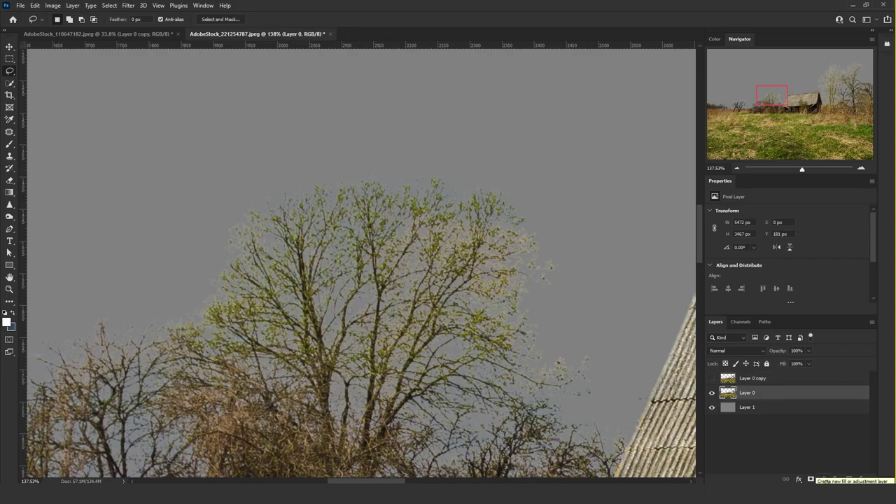
Step: Add a Hue/Saturation adjustment layer and clip it to Layer 0
click(823, 479)
click(844, 390)
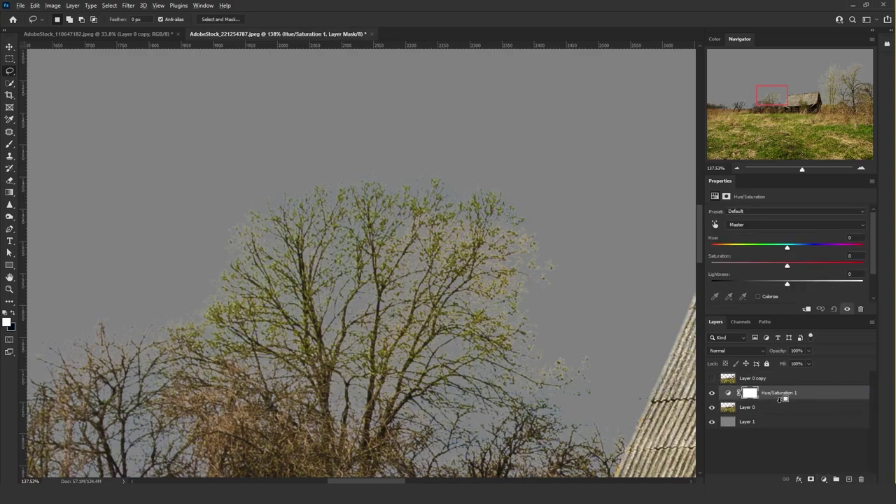
key(ctrl+0)
alt+click(759, 399)
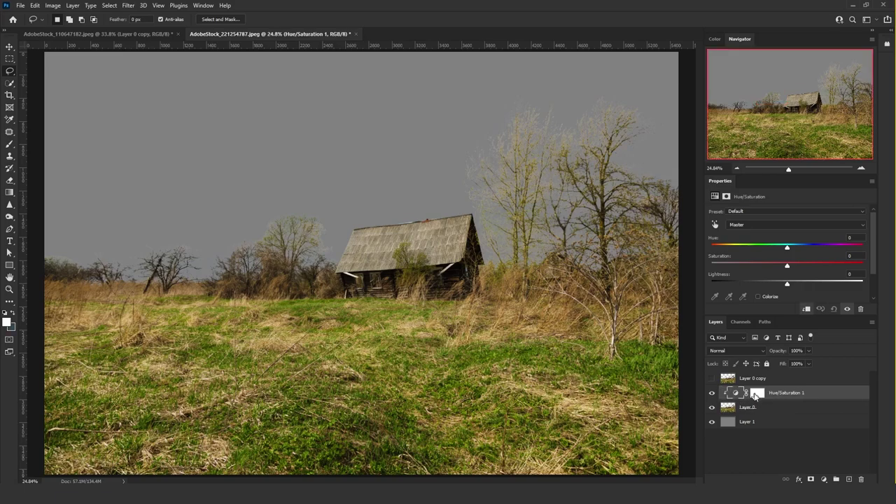
Step: Replace the adjustment's default white mask with one made from the tree selection
right_click(755, 396)
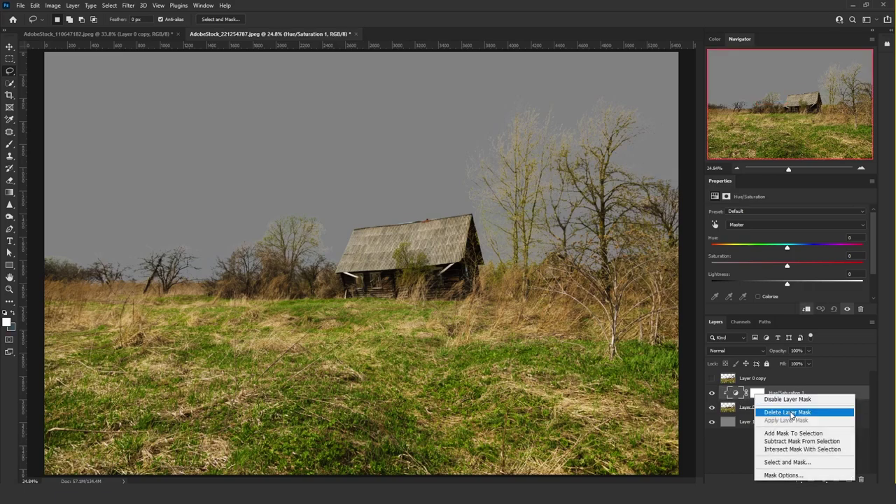
click(789, 412)
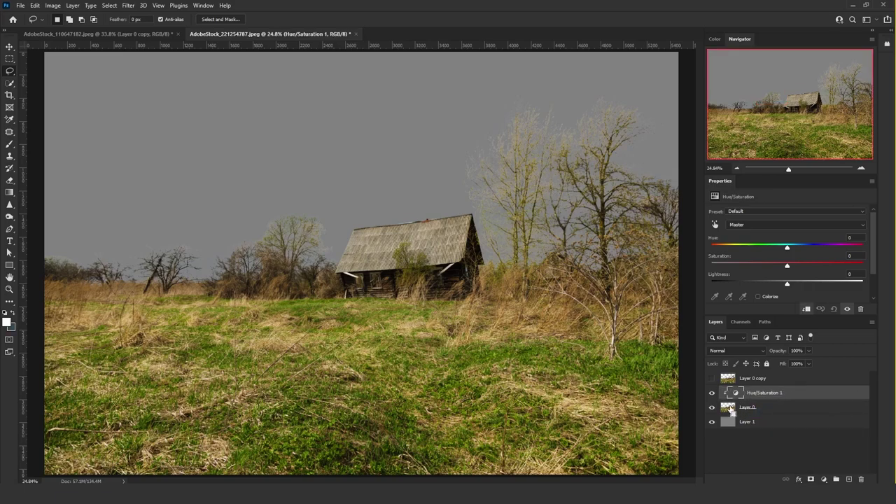
alt+scroll(357, 231, up, 3)
click(810, 478)
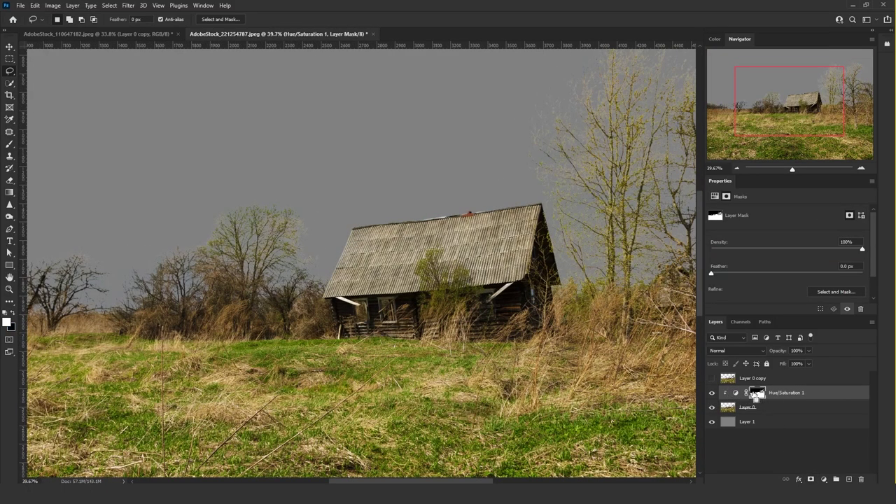
scroll(217, 227, up, 5)
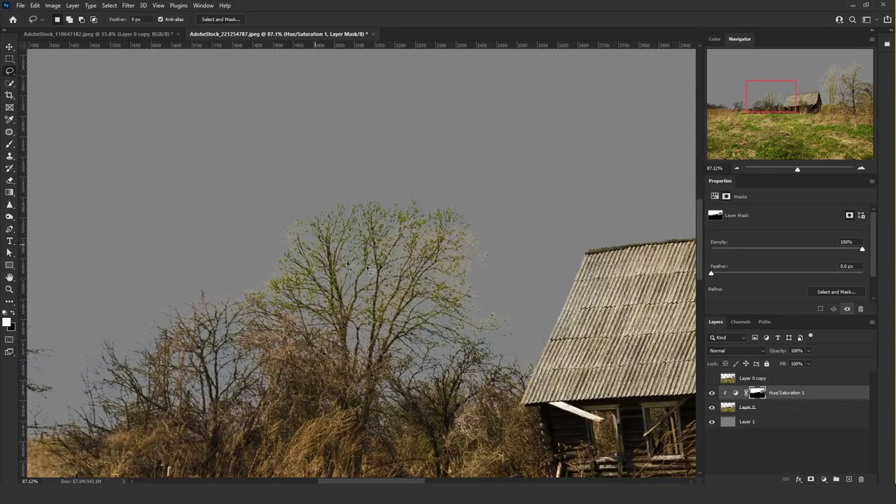
scroll(537, 318, up, 1)
click(733, 393)
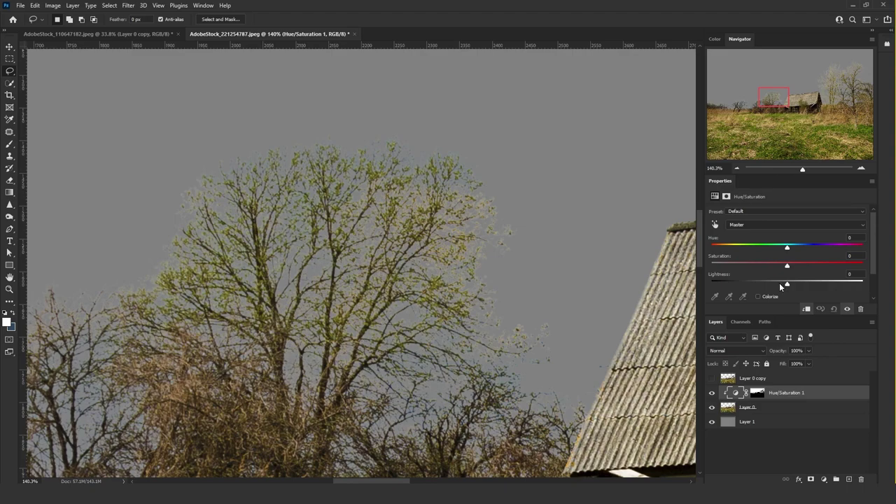
Step: Darken the adjustment's Lightness, turn on Colorize and set Saturation to 61
drag(783, 285, 709, 285)
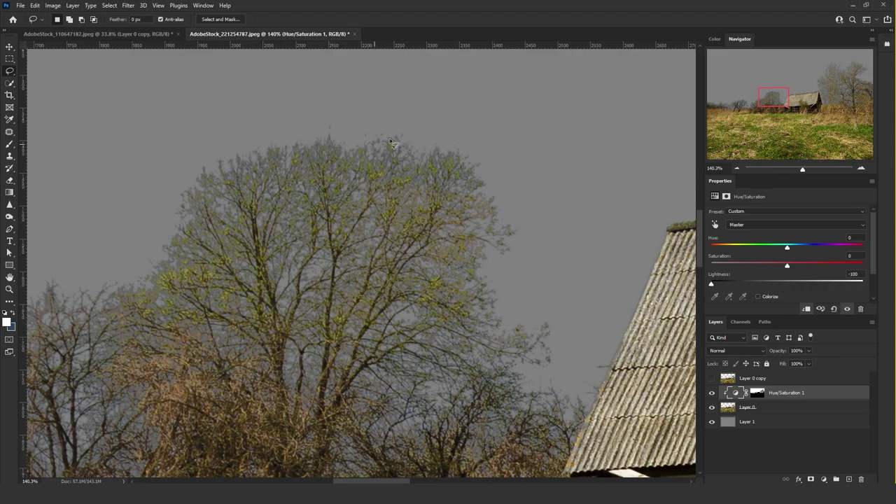
scroll(389, 142, down, 1)
scroll(385, 146, up, 4)
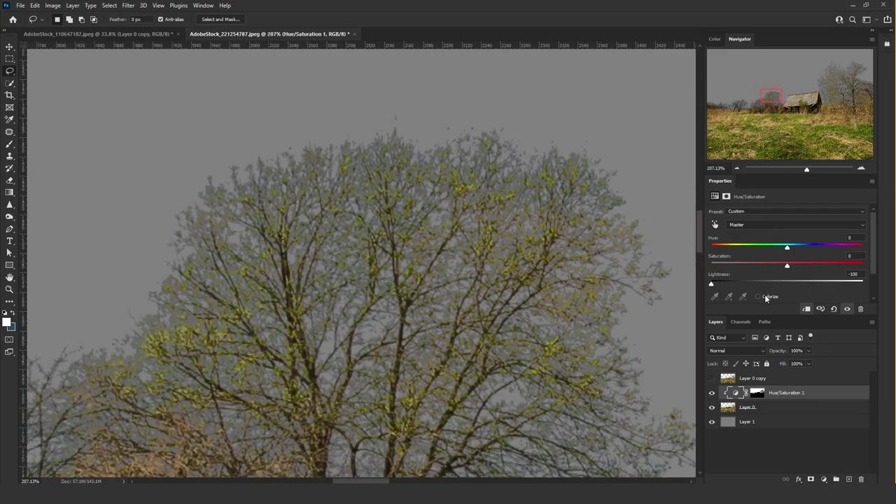
mouse_move(787, 266)
mouse_down()
mouse_move(808, 266)
mouse_move(797, 266)
mouse_up()
click(775, 297)
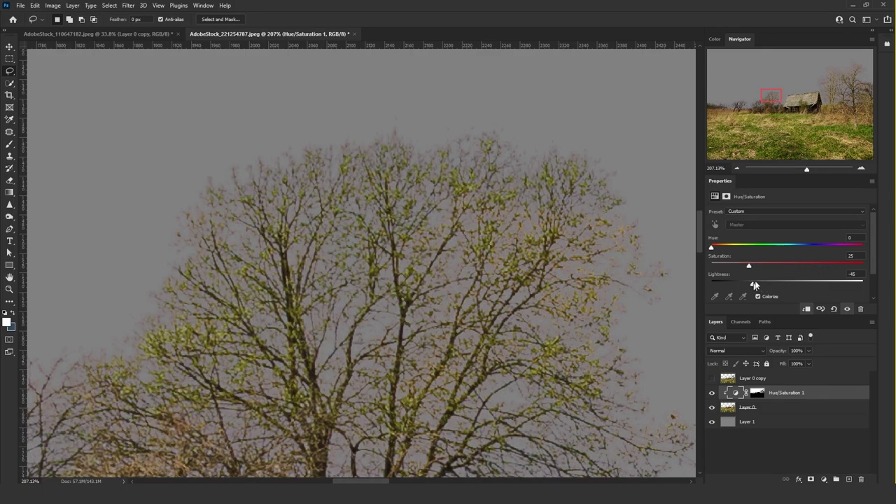
mouse_move(800, 268)
mouse_down()
mouse_move(786, 266)
mouse_move(802, 265)
mouse_up()
Step: Set the colorized tint to Hue 71 with Lightness -45
click(772, 246)
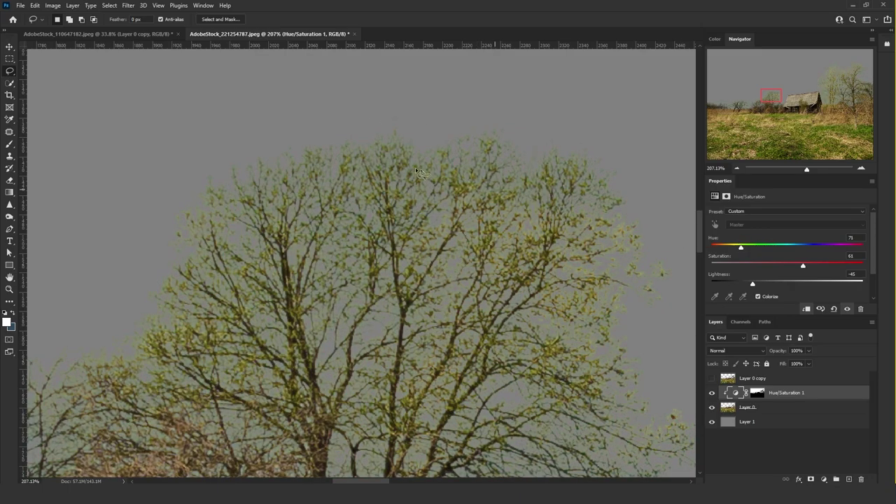
scroll(455, 210, down, 4)
scroll(433, 233, up, 2)
scroll(434, 233, up, 2)
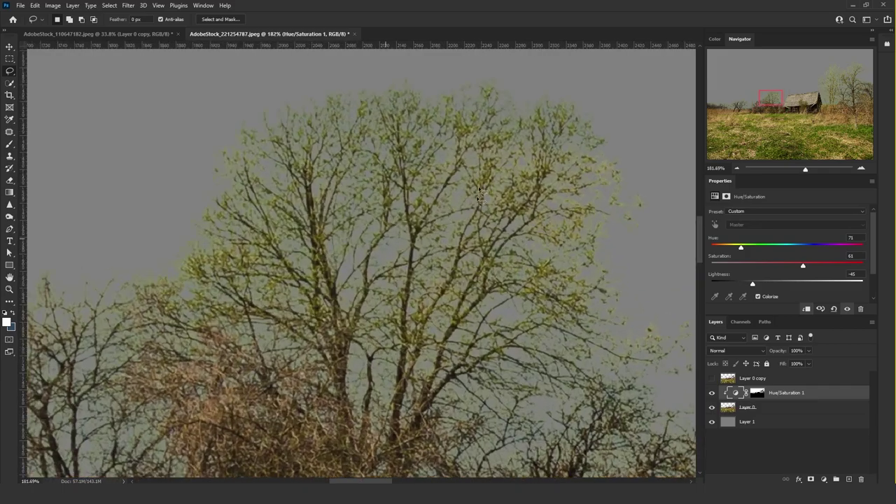
scroll(420, 210, down, 2)
scroll(361, 160, up, 2)
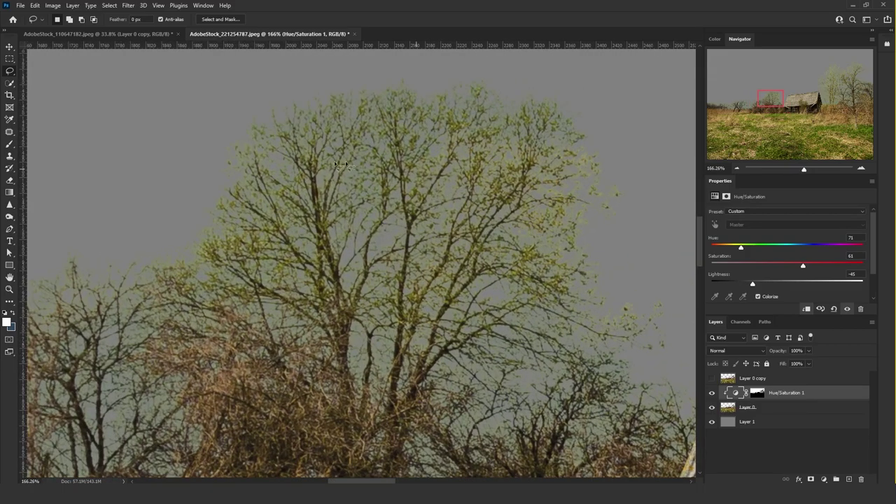
scroll(350, 168, down, 3)
scroll(187, 219, up, 2)
scroll(188, 219, up, 2)
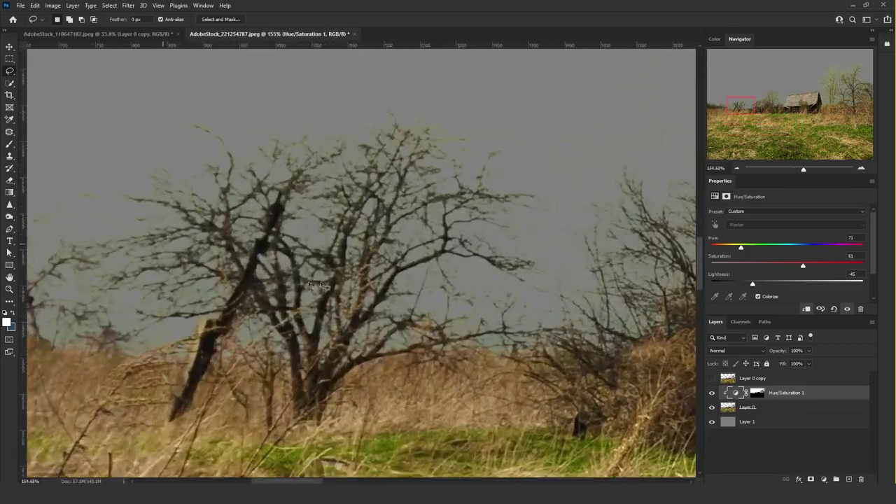
scroll(323, 176, up, 1)
scroll(319, 186, up, 1)
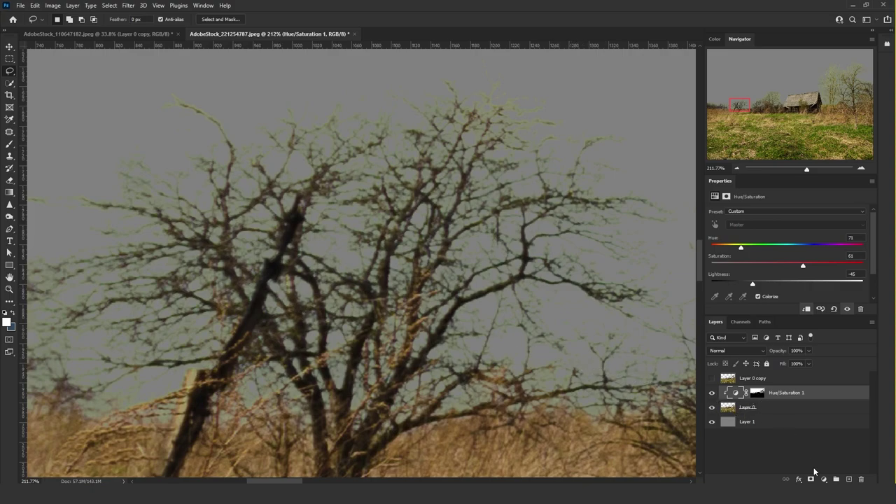
Step: Duplicate Hue/Saturation 1 and retune the copy to Hue 14, Lightness -80
click(796, 390)
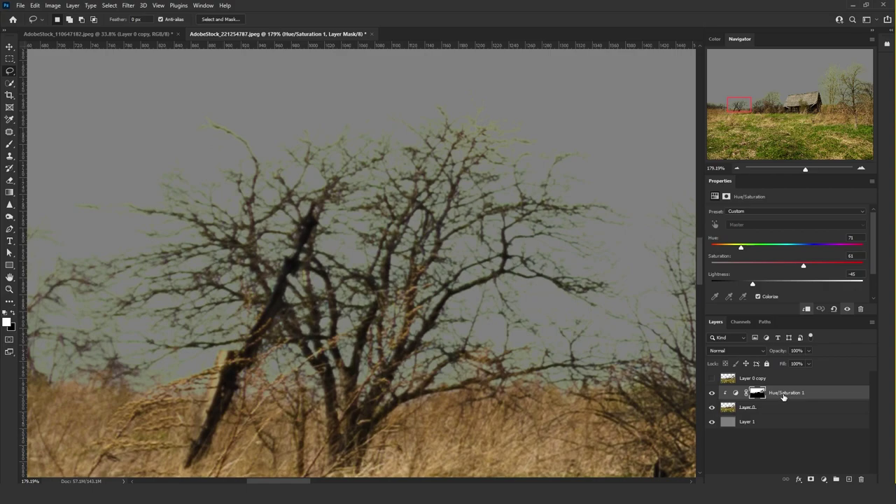
drag(783, 396, 754, 400)
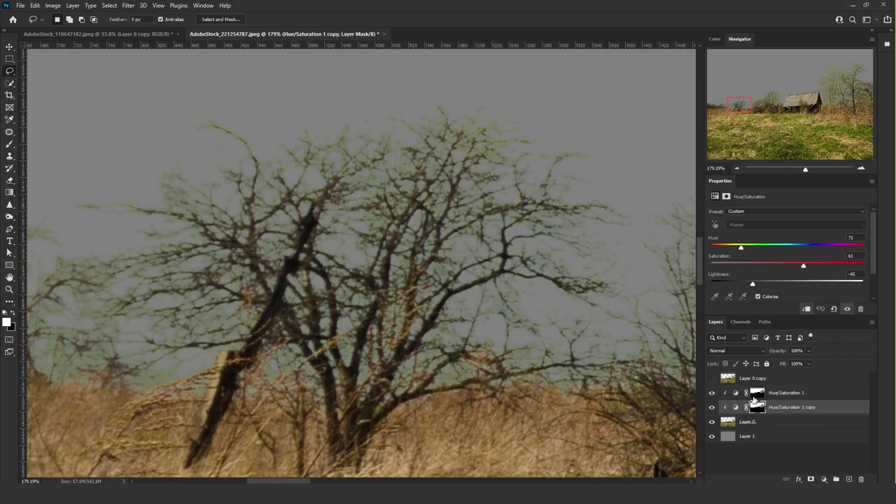
click(711, 393)
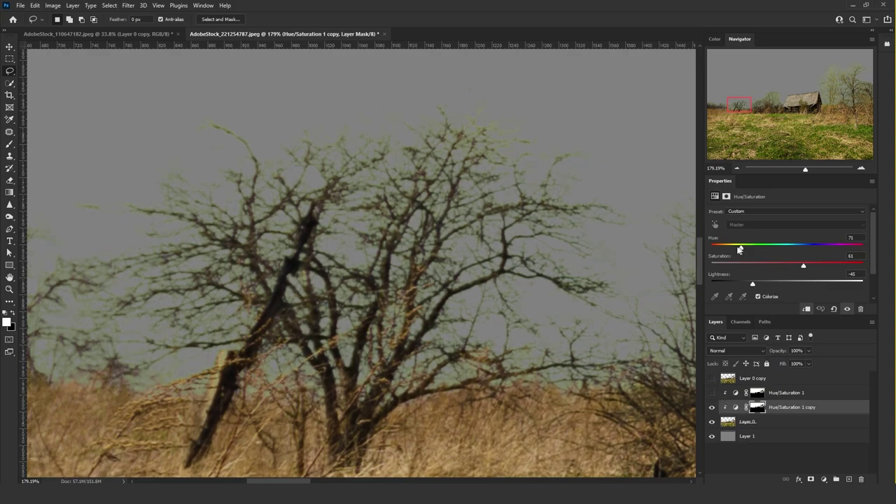
drag(781, 247, 717, 248)
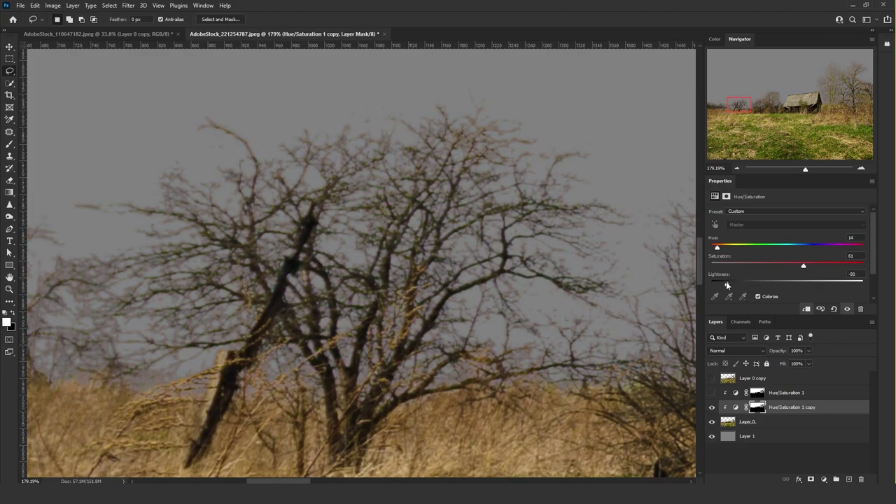
drag(725, 284, 726, 284)
Step: Show Hue/Saturation 1 again, target its mask and pick a ~293 px black Brush
click(713, 393)
click(757, 393)
click(10, 145)
key(x)
mouse_move(168, 236)
mouse_down()
mouse_move(181, 231)
mouse_move(189, 112)
mouse_move(213, 164)
mouse_up()
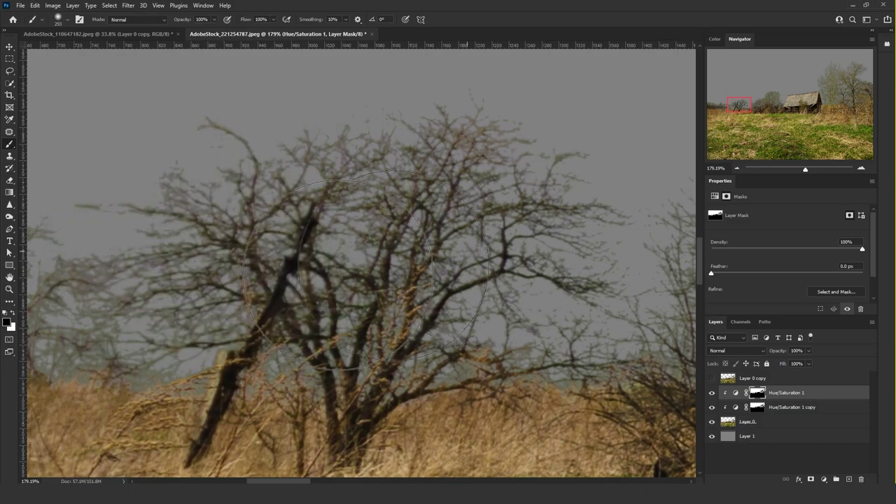
Step: Set Hue/Saturation 1 copy to Hue 14, Saturation 61 and Lightness -91
scroll(348, 233, down, 5)
scroll(280, 252, right, 3)
scroll(184, 273, up, 1)
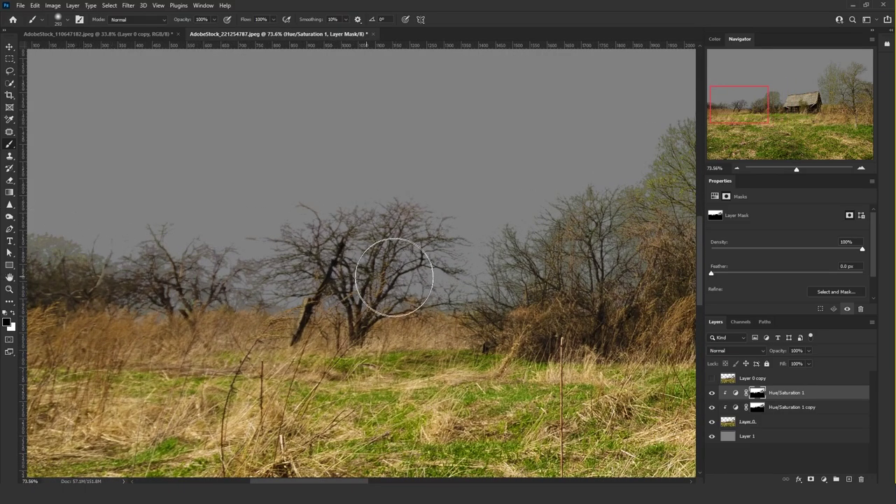
scroll(428, 244, up, 1)
click(777, 412)
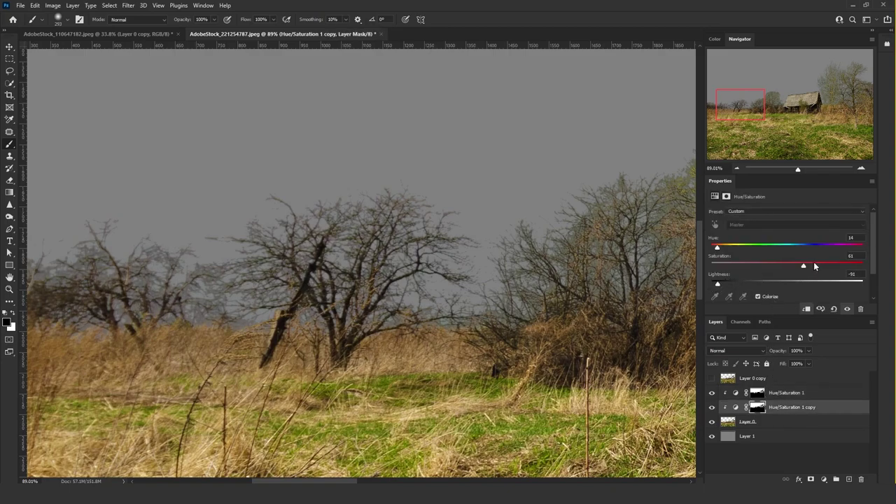
drag(831, 264, 802, 261)
drag(717, 247, 721, 250)
scroll(500, 235, down, 5)
scroll(606, 140, up, 4)
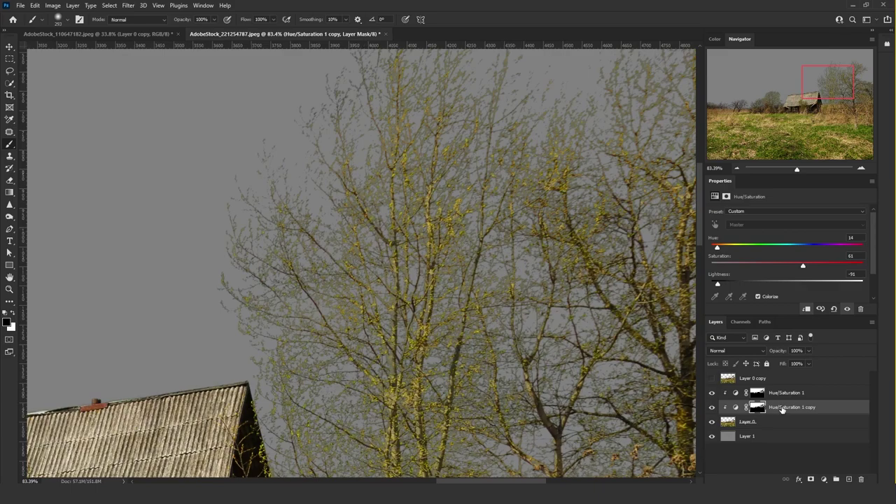
Step: Duplicate the adjustment as Hue/Saturation 1 copy 2 at the top, clipped to Layer 0, Hue 43
key(ctrl+j)
drag(789, 407, 783, 392)
click(712, 407)
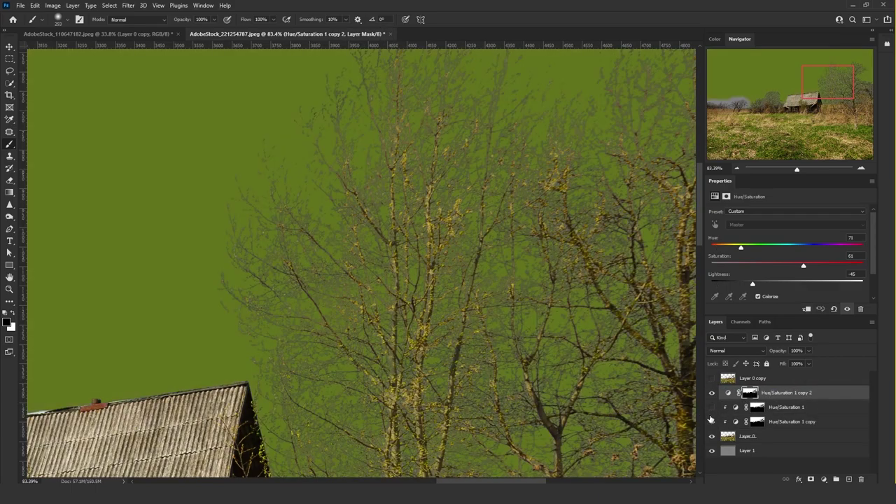
click(711, 421)
alt+click(786, 398)
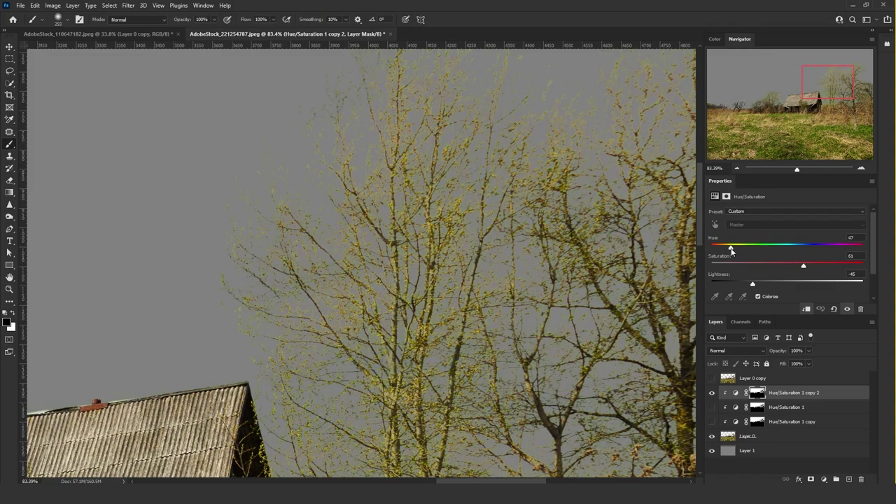
Step: Show the other two adjustments again and select copy 2 down through Layer 0
click(711, 407)
click(712, 421)
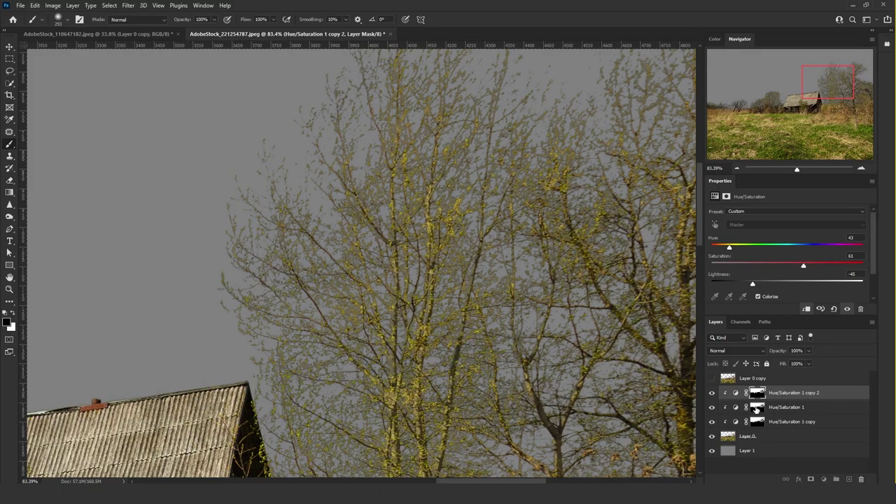
click(757, 406)
scroll(313, 320, down, 3)
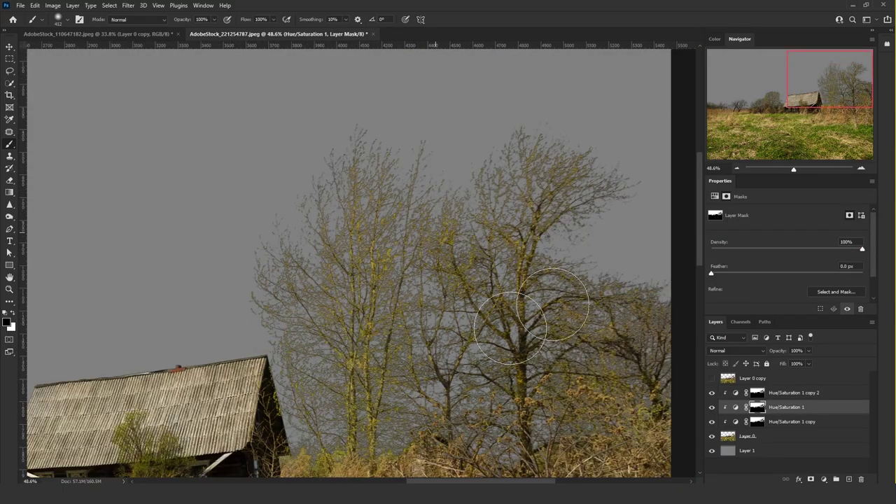
scroll(562, 308, down, 3)
scroll(536, 346, up, 3)
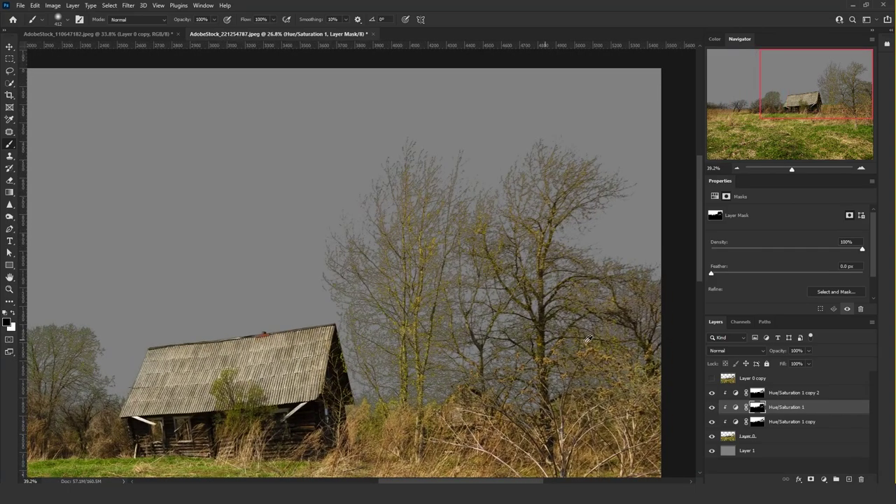
click(805, 393)
shift+click(778, 438)
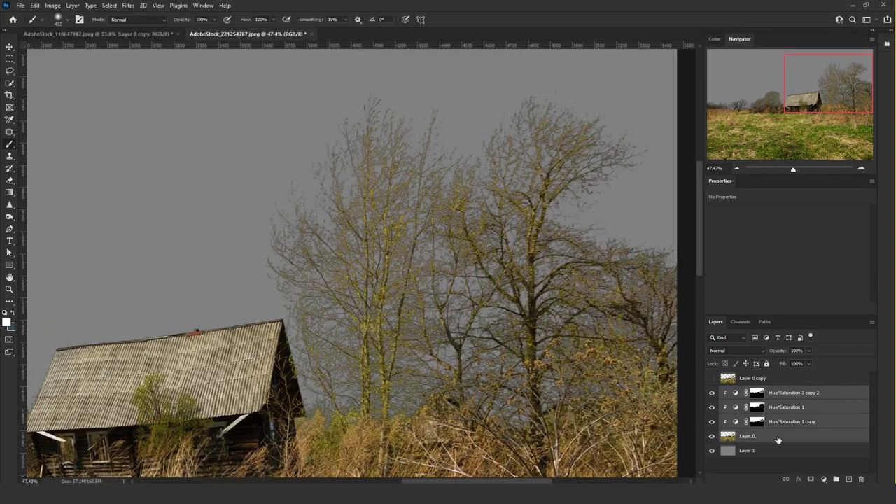
Step: Group the four layers into Group 1 and raise Hue/Saturation 1 copy 2's Lightness
key(ctrl+g)
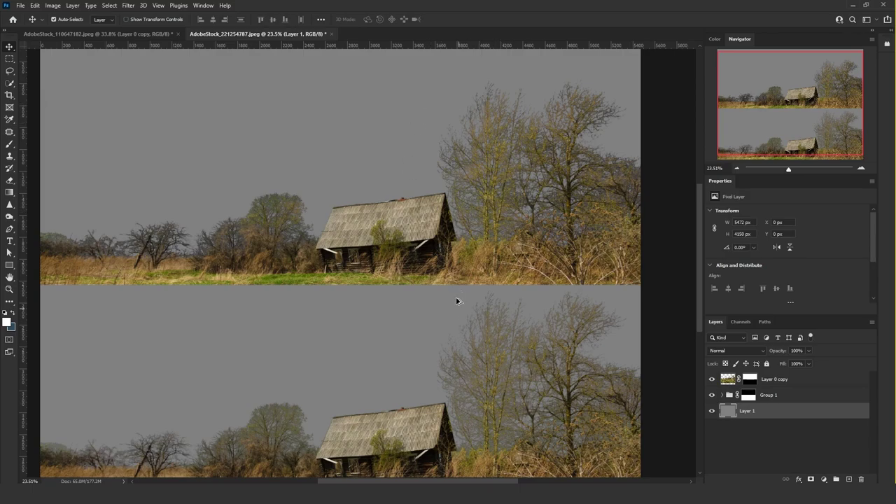
key(ctrl+0)
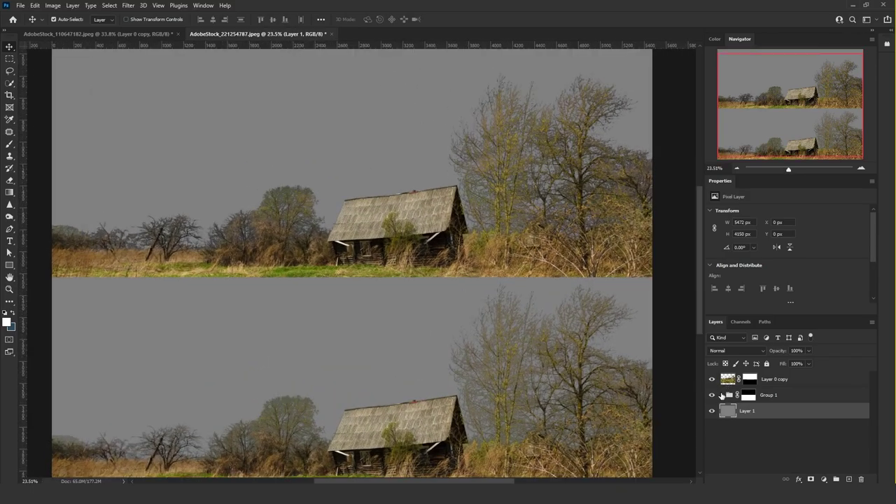
click(722, 395)
click(764, 413)
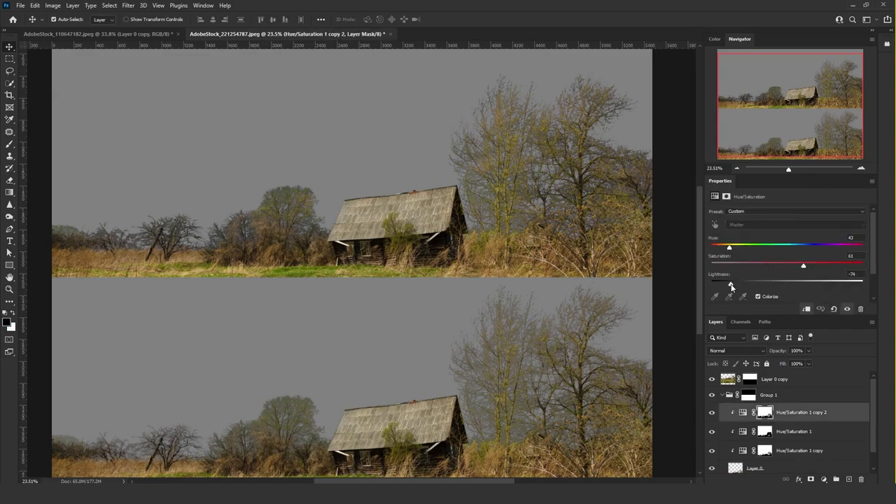
drag(740, 284, 789, 285)
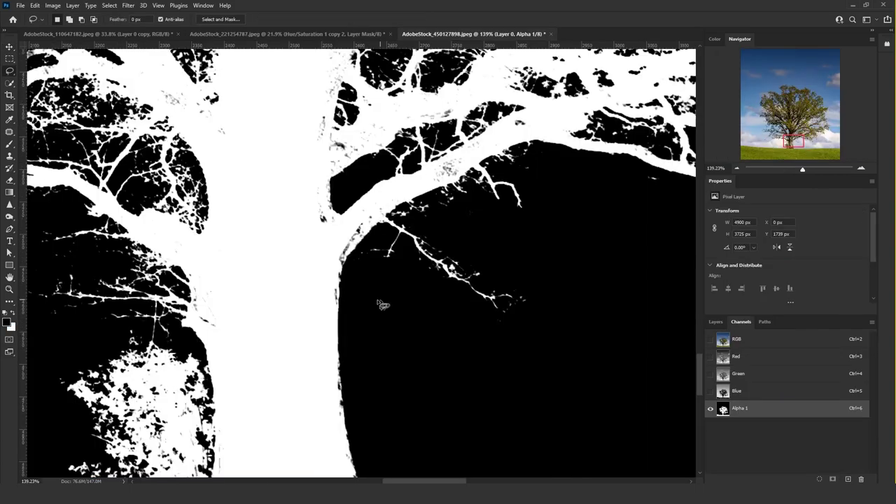
scroll(378, 301, up, 2)
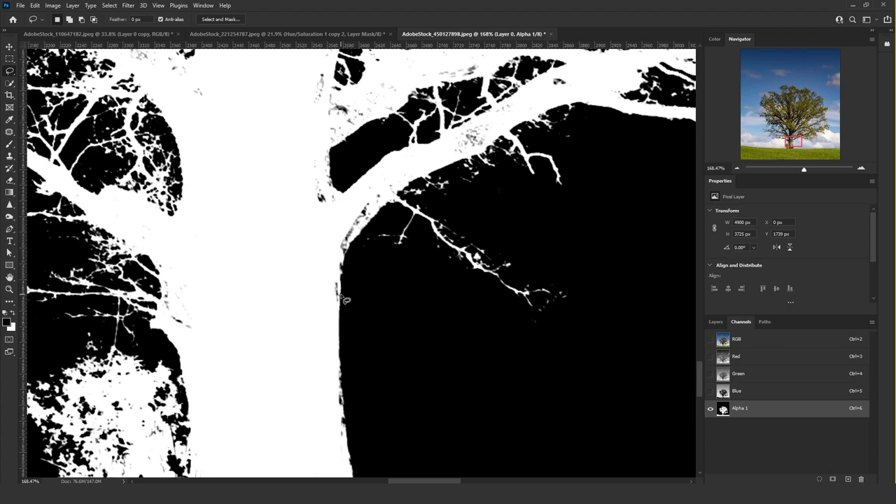
Step: Brighten Alpha 1's whites with Levels, then undo the too-harsh result
key(ctrl+l)
drag(477, 292, 392, 296)
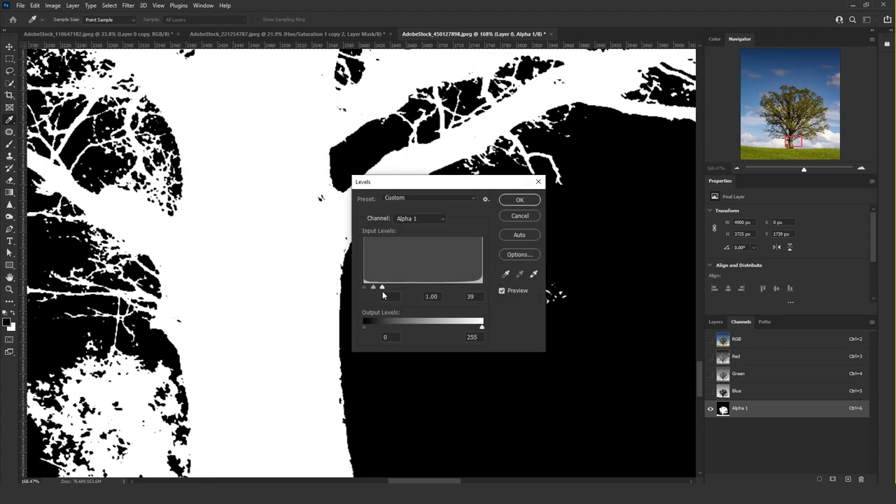
click(519, 199)
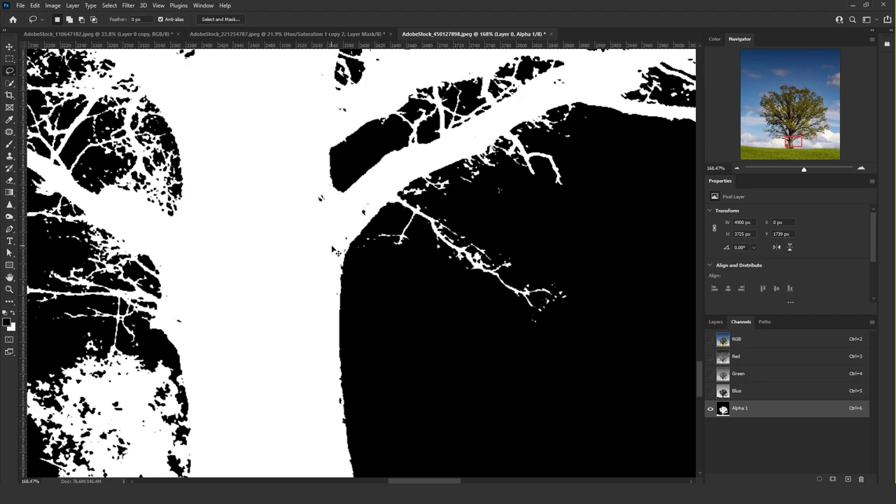
key(ctrl+z)
Step: Gaussian Blur Alpha 1, then tighten its edges with a second Levels pass
click(129, 6)
mouse_move(224, 142)
click(275, 161)
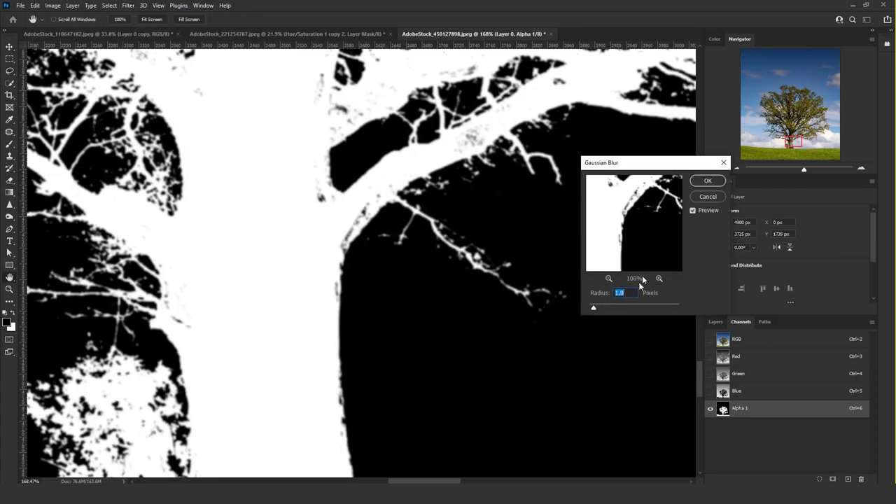
click(708, 180)
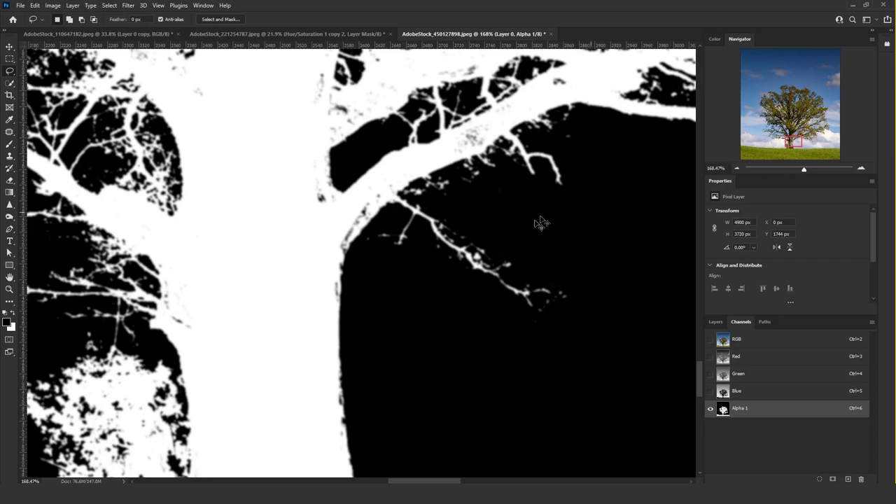
key(ctrl+l)
drag(482, 286, 381, 287)
click(519, 200)
Step: Load Alpha 1 as a selection, return to RGB and add it as Layer 0's mask
key(l)
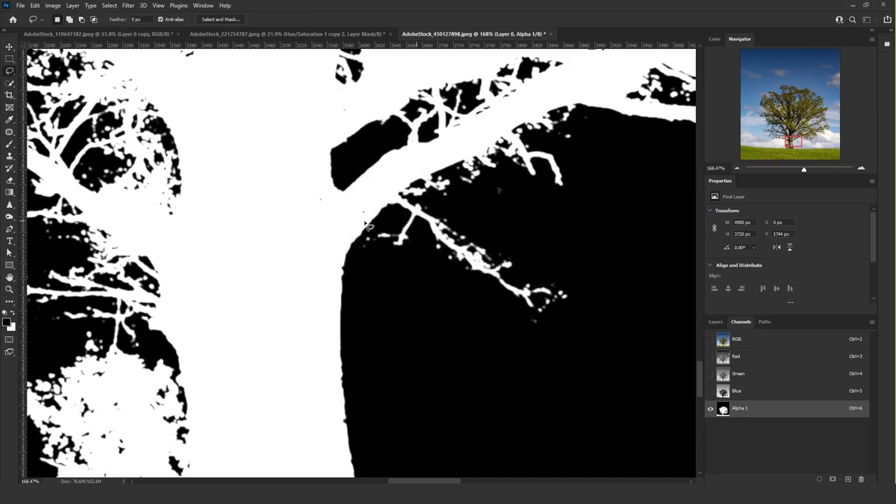
key(ctrl+0)
scroll(402, 225, up, 2)
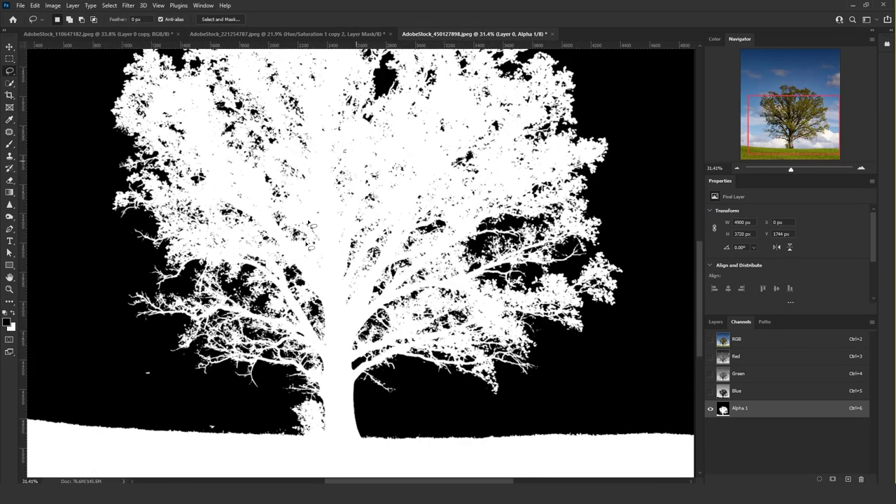
scroll(402, 225, down, 1)
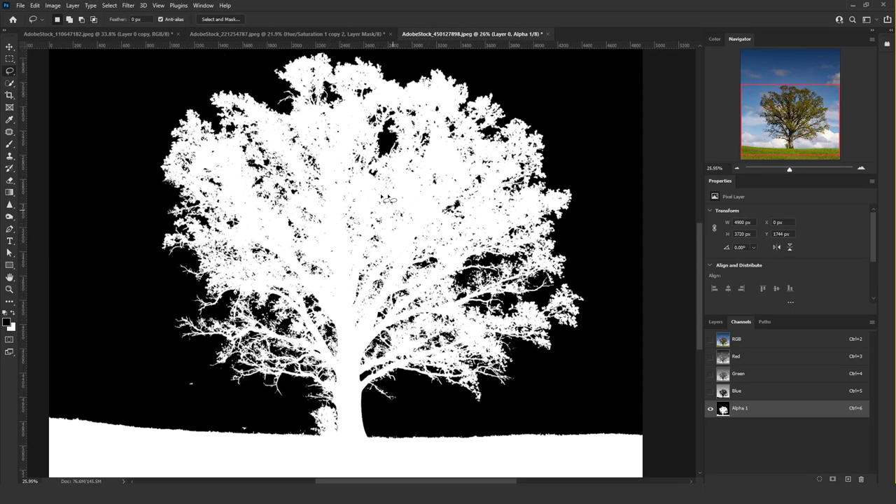
ctrl+click(725, 412)
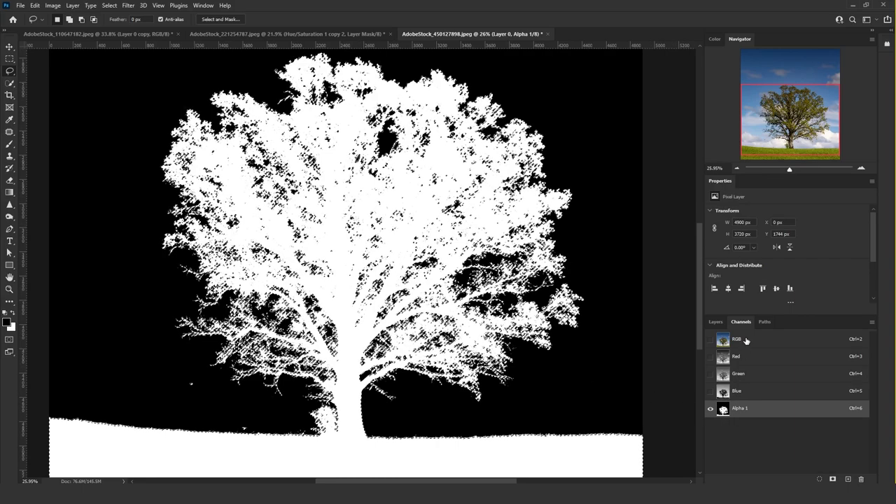
key(ctrl+2)
click(715, 321)
click(810, 479)
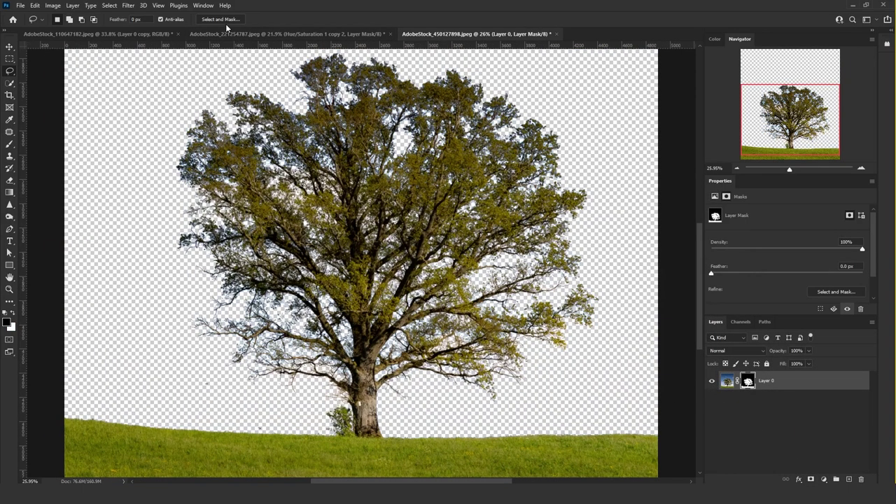
Step: Refine the tree mask in Select and Mask with 38 px Radius and 23% Contrast
key(alt+ctrl+r)
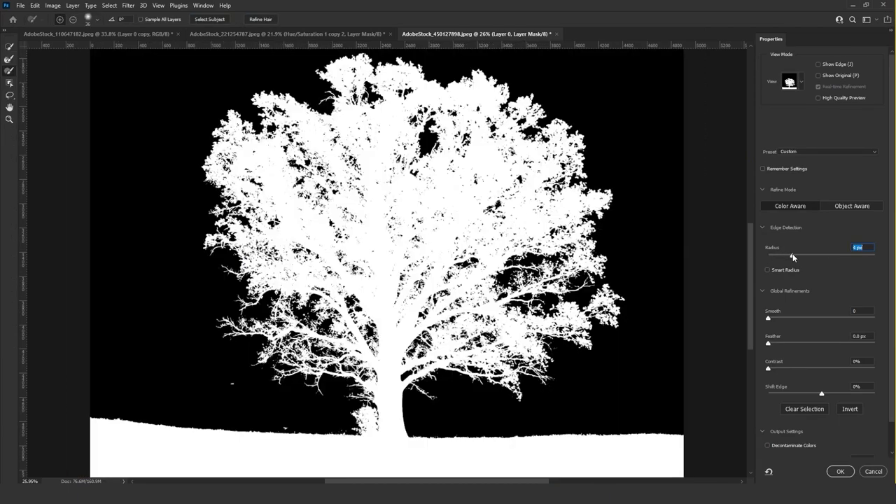
click(801, 255)
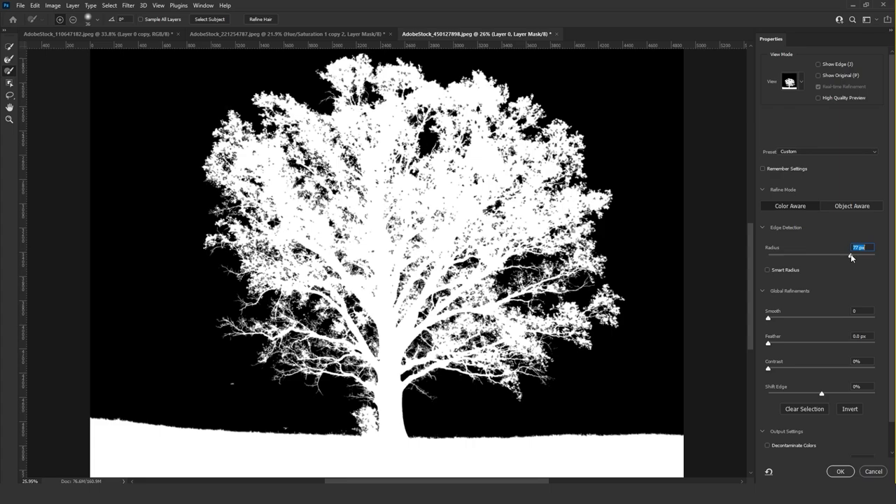
drag(778, 370, 783, 369)
drag(857, 256, 827, 258)
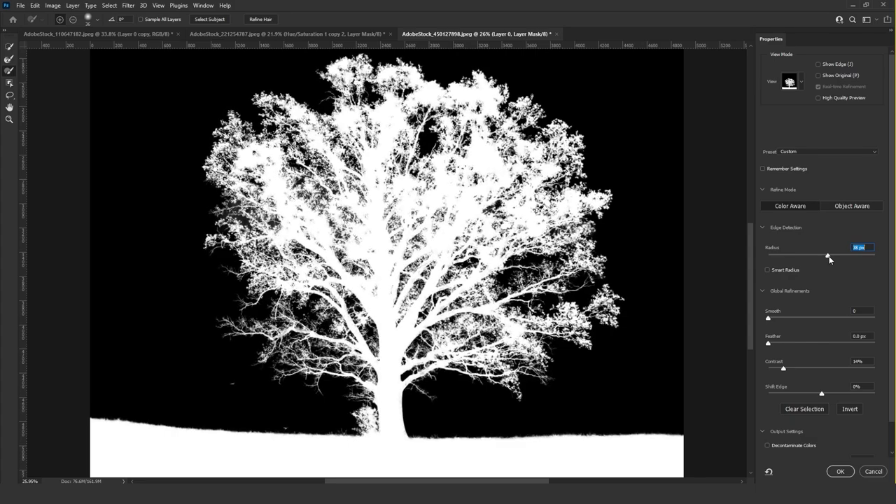
drag(786, 370, 792, 369)
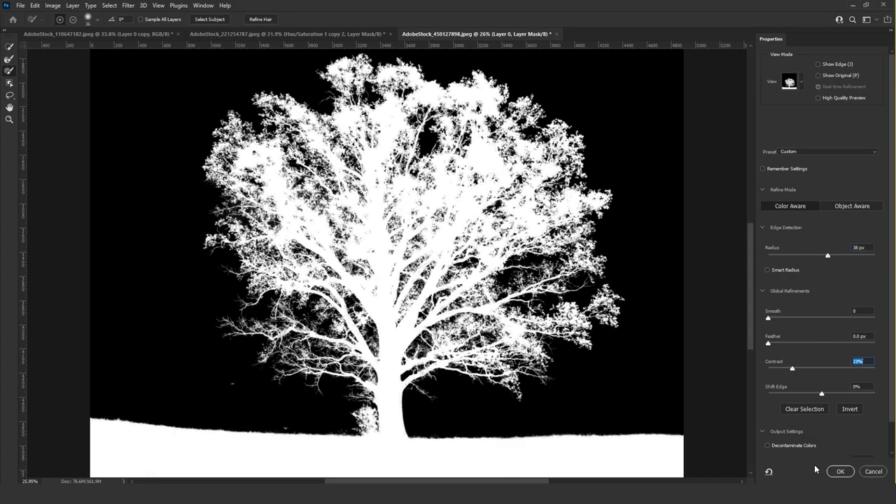
click(839, 472)
Step: Add a new layer beneath the tree and fill it with 50% Gray
key(ctrl+0)
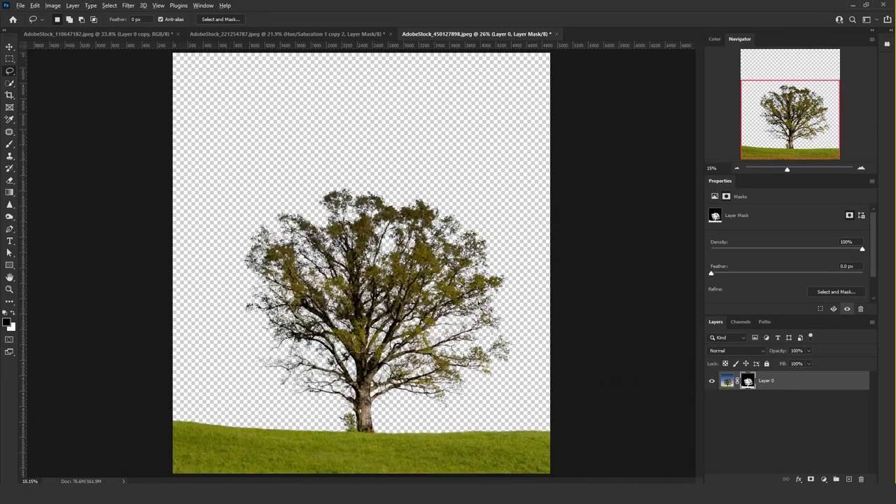
scroll(429, 294, up, 2)
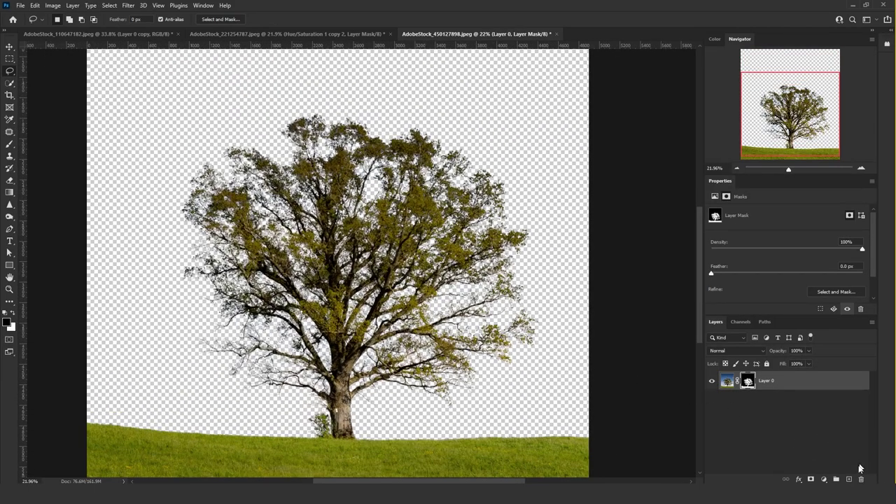
click(850, 479)
drag(769, 382, 773, 411)
key(shift+F5)
click(423, 231)
click(405, 310)
click(478, 231)
Step: Apply Layer 0's mask permanently, duplicate the tree layer, and hide the original Layer 0
key(l)
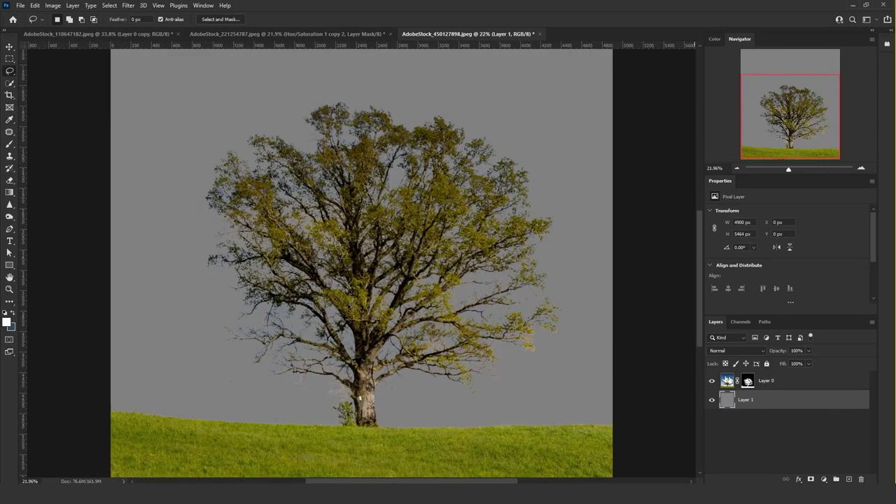
right_click(747, 382)
click(763, 407)
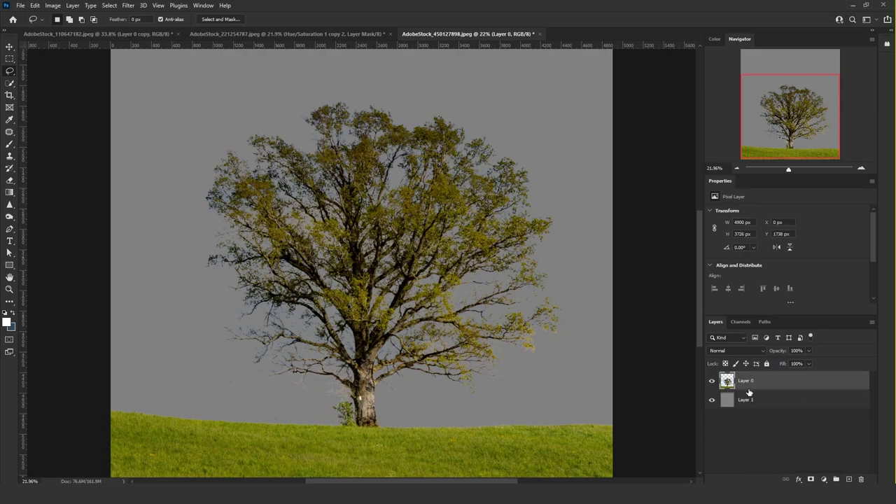
key(ctrl+j)
click(712, 399)
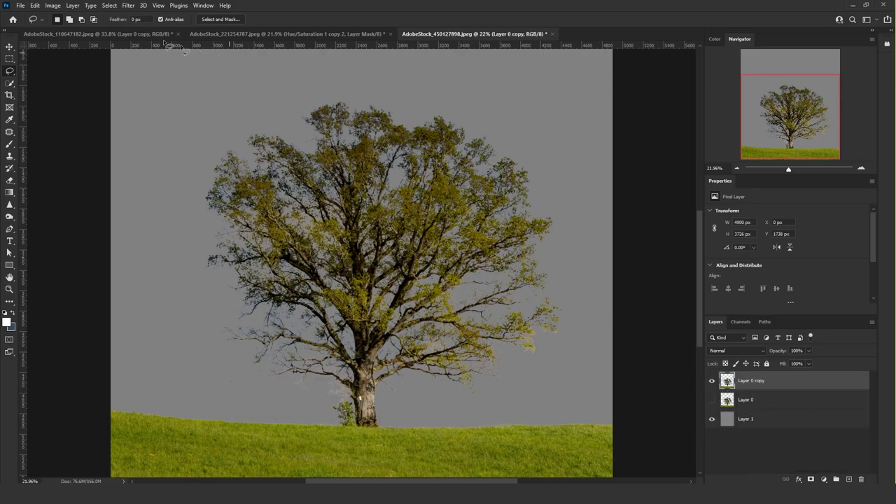
Step: Remove White Matte from the copy, compare the edges up close, then hide Layer 0 copy
click(72, 6)
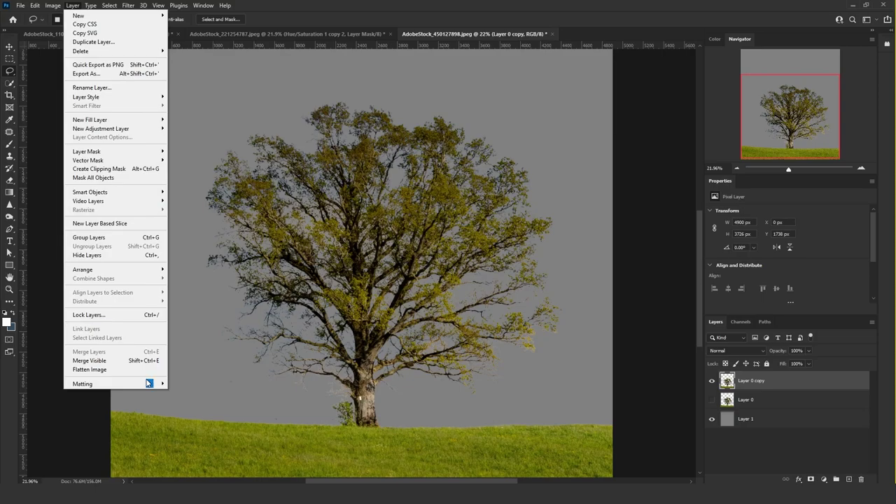
mouse_move(146, 383)
click(210, 410)
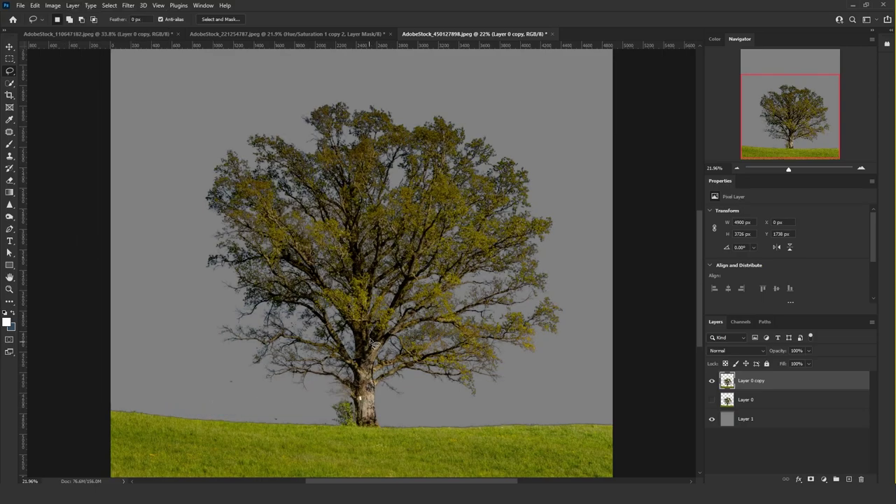
scroll(373, 344, up, 2)
scroll(378, 350, down, 2)
scroll(392, 357, up, 5)
scroll(413, 372, down, 3)
scroll(364, 378, up, 1)
scroll(316, 381, down, 1)
scroll(210, 231, up, 3)
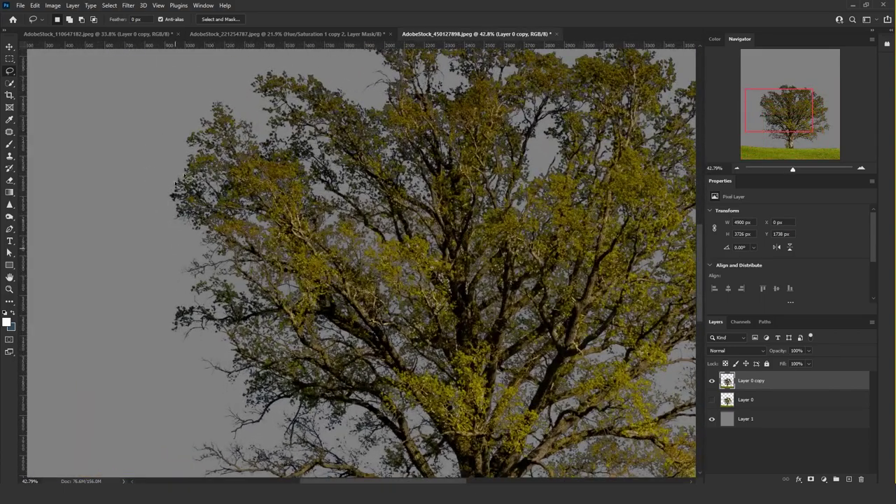
scroll(347, 207, down, 3)
scroll(313, 98, up, 3)
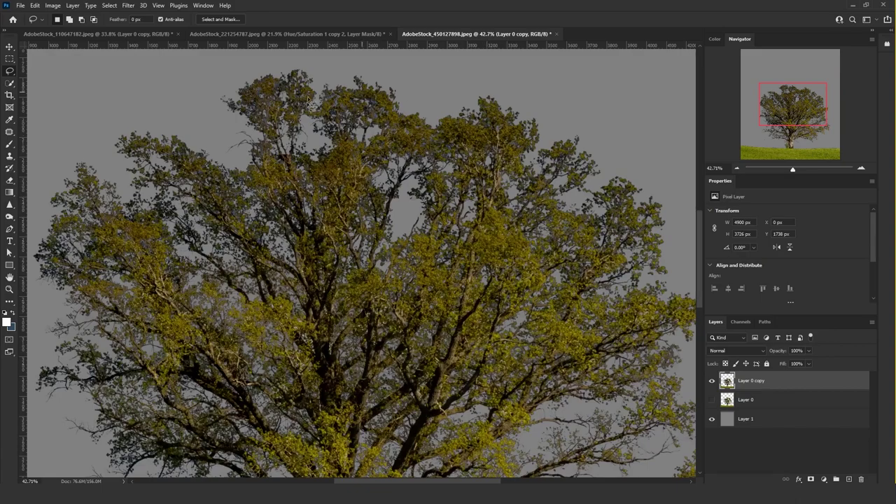
scroll(539, 183, down, 3)
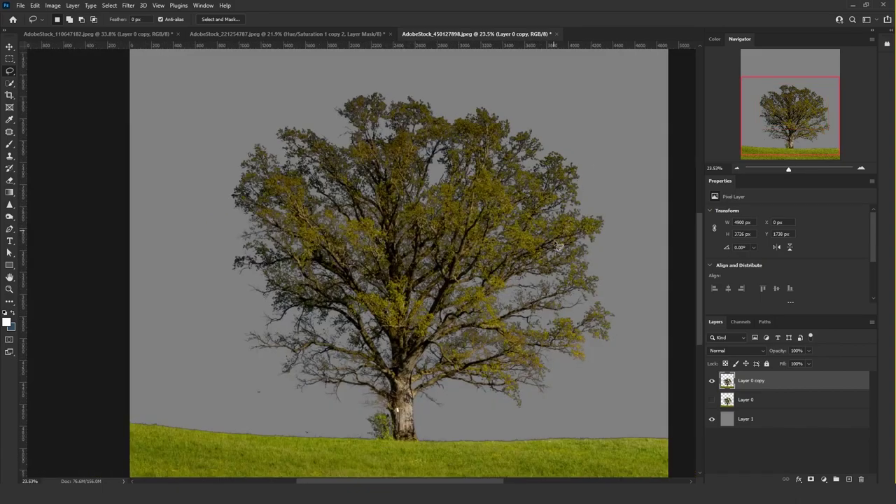
scroll(556, 242, up, 2)
scroll(556, 242, down, 1)
click(712, 380)
Step: Show Layer 0, load its tree outline, and add a Hue/Saturation adjustment clipped to it
click(711, 399)
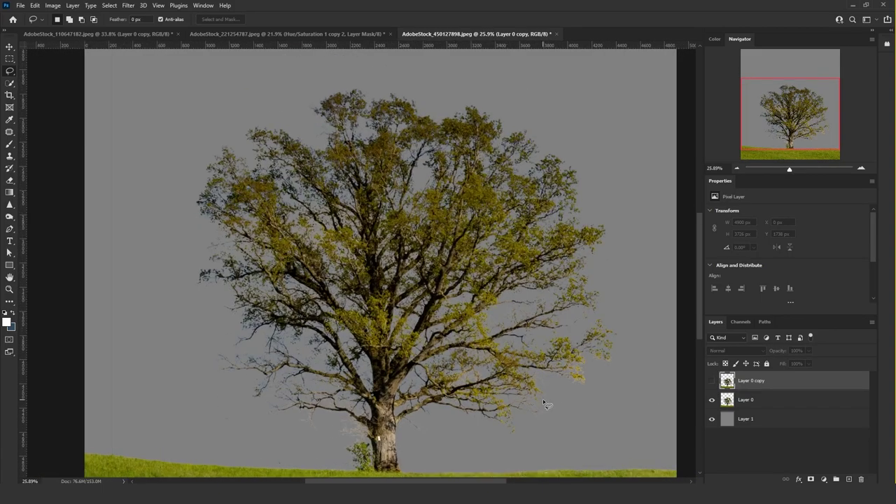
scroll(543, 404, down, 1)
click(768, 400)
ctrl+click(726, 399)
click(823, 478)
click(836, 385)
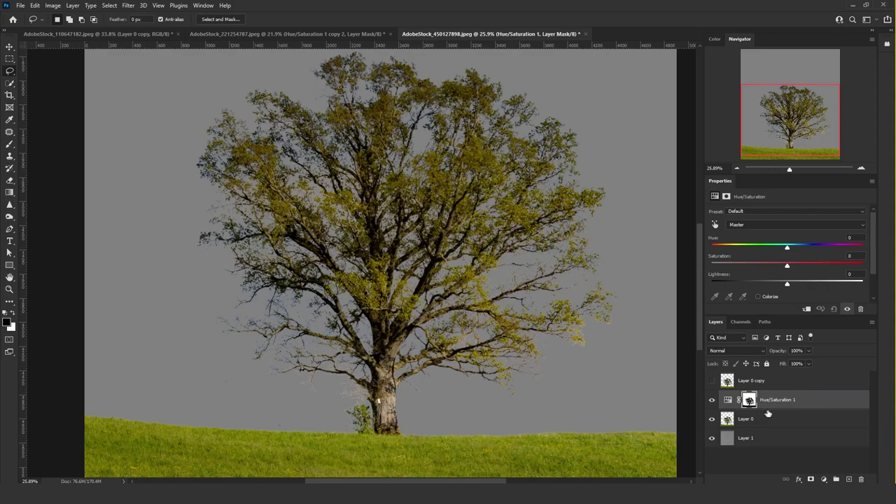
alt+click(769, 408)
Step: Colorize Hue/Saturation 1 at Hue 41, Saturation 51, and darken Lightness to -51
click(767, 296)
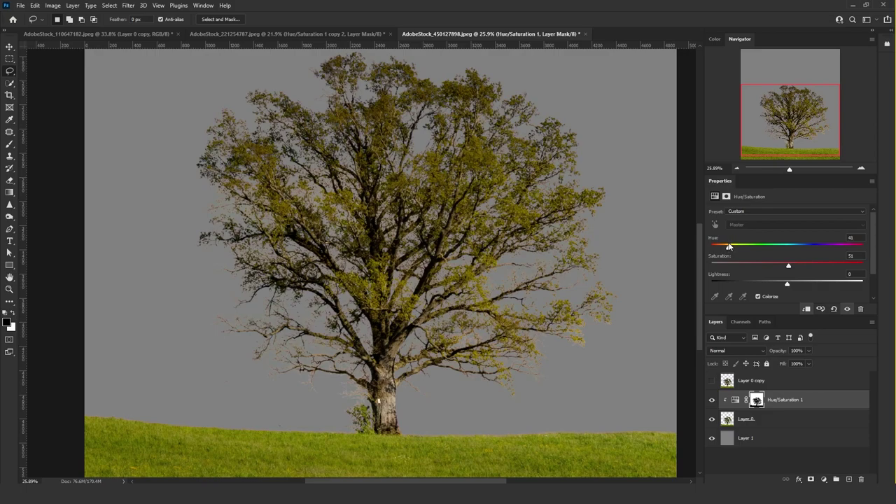
drag(766, 286, 749, 286)
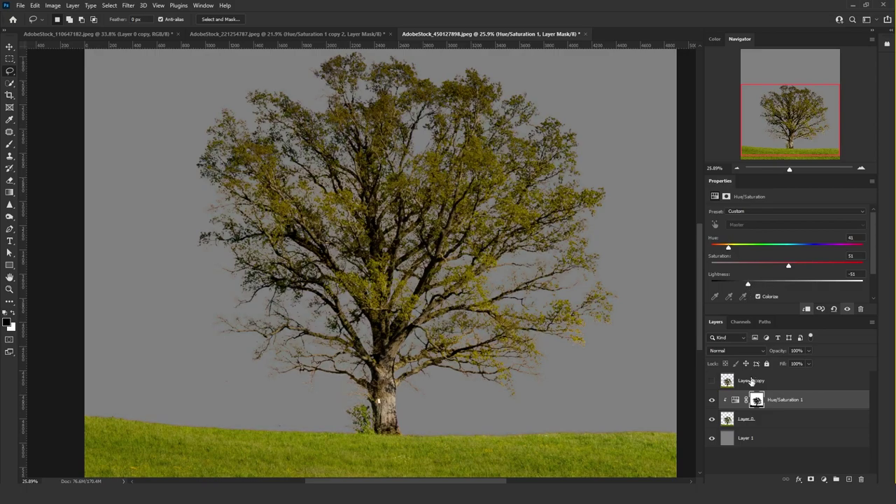
click(756, 400)
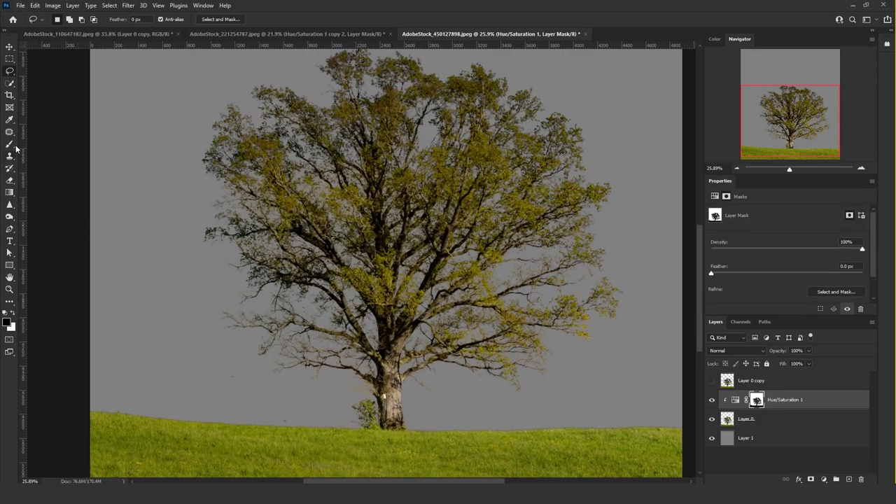
click(11, 145)
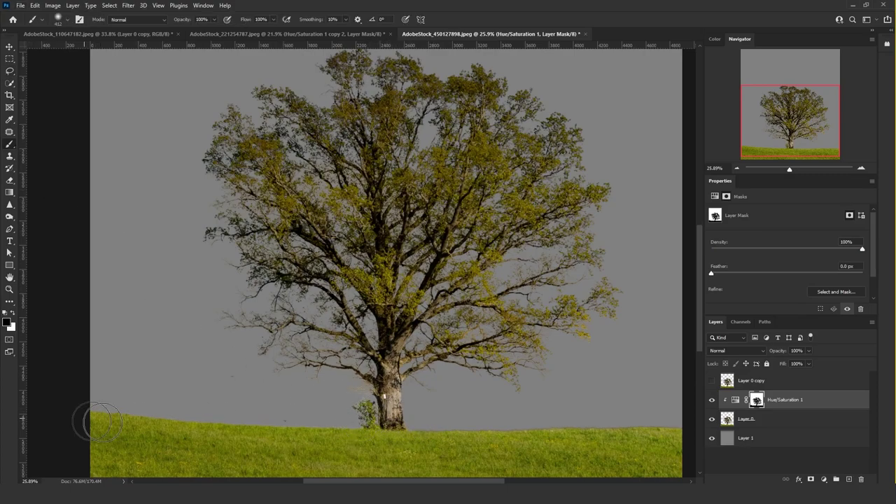
Step: Reload the tree outline from Layer 0 as a selection for a second adjustment
scroll(372, 384, down, 3)
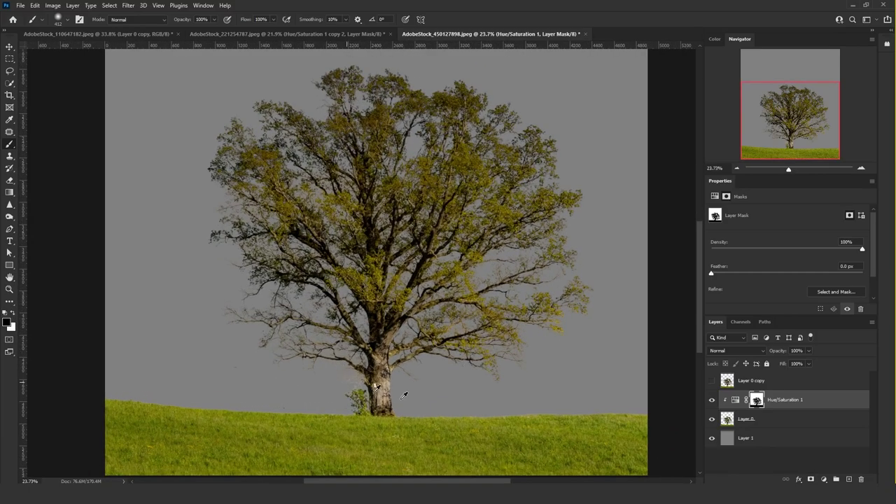
click(764, 426)
ctrl+click(732, 419)
click(823, 479)
Step: Add Hue/Saturation 2 with an inverted mask, colorized to Hue 96, Saturation 53, Lightness -53
click(845, 389)
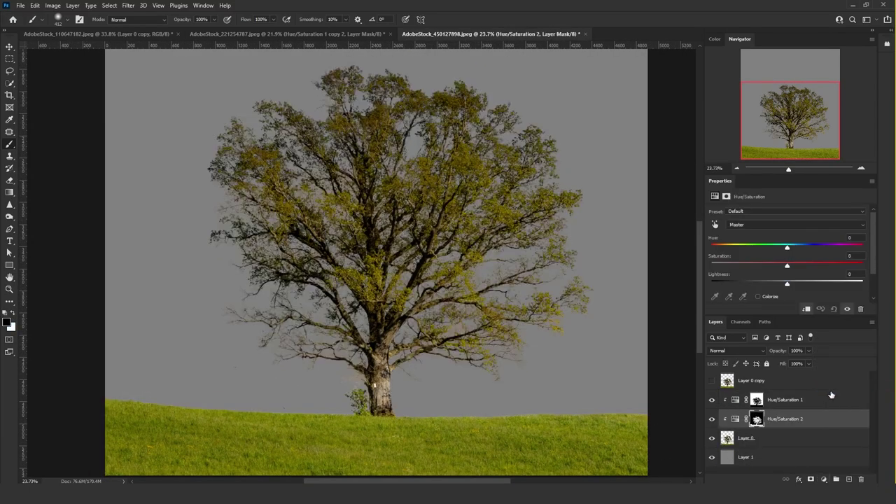
key(ctrl+i)
click(768, 296)
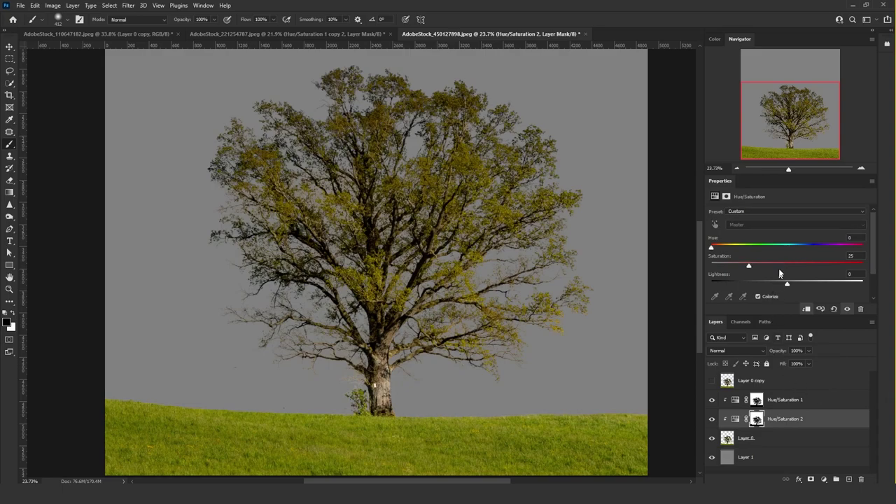
click(754, 246)
drag(764, 281, 753, 285)
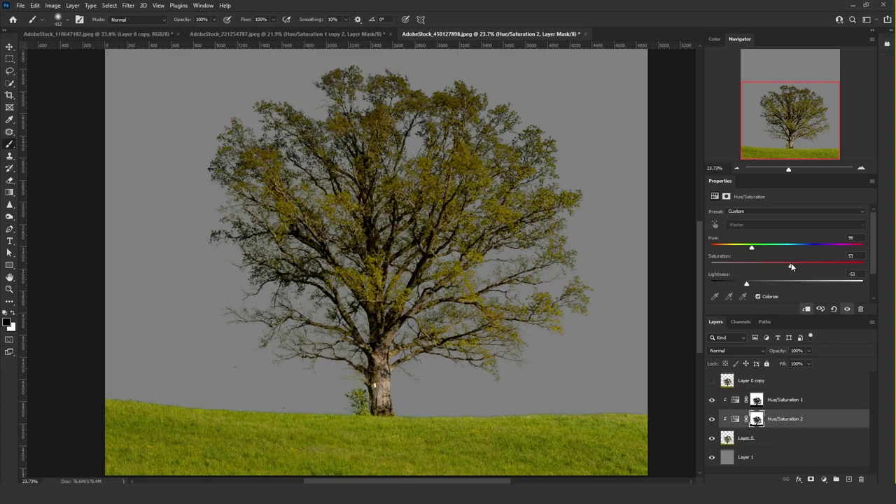
Step: Fill the new mask black, set white as the painting colour, and size the brush to about 277
drag(385, 340, 419, 378)
drag(430, 319, 511, 318)
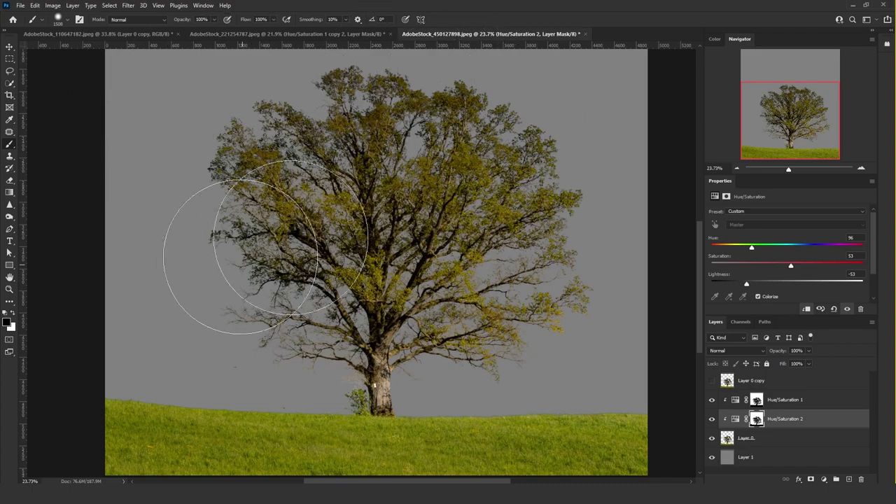
drag(440, 370, 424, 371)
key(alt+BackSpace)
key(x)
drag(458, 393, 441, 396)
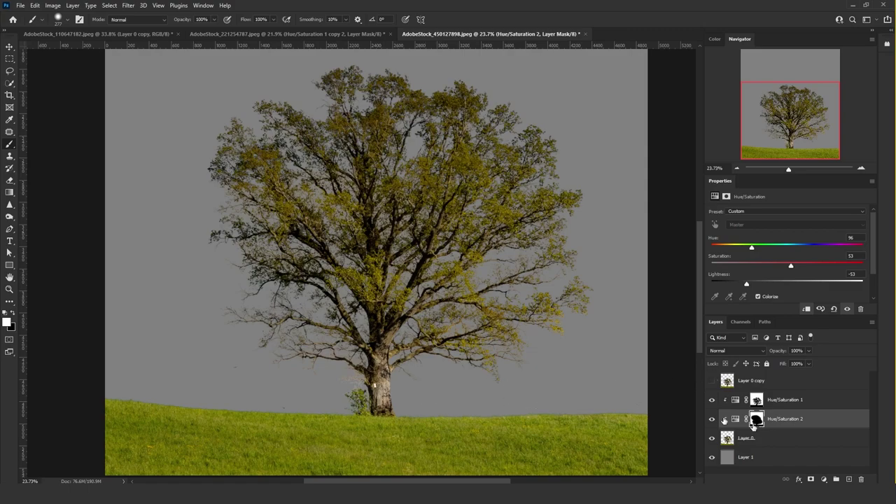
key(ctrl+minus)
Step: Retune Hue/Saturation 1 to Saturation 58, Lightness -56, then merge both adjustments with Layer 0
key(alt+bracketright)
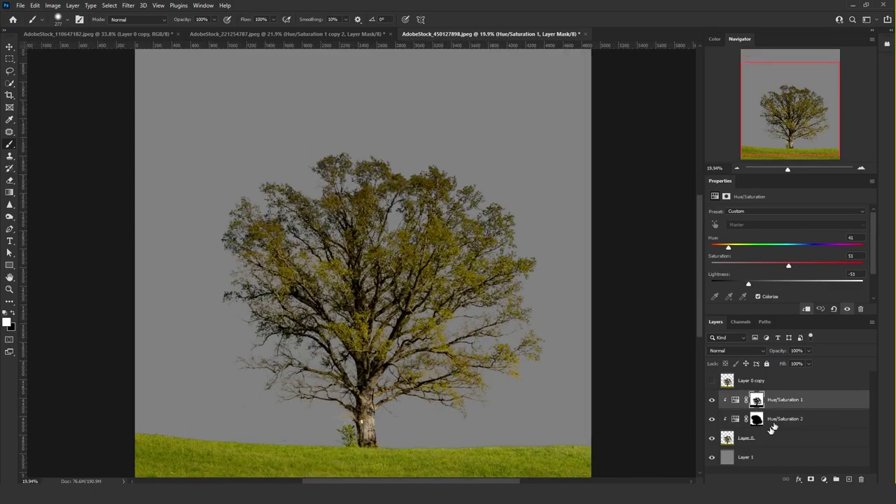
scroll(551, 314, up, 5)
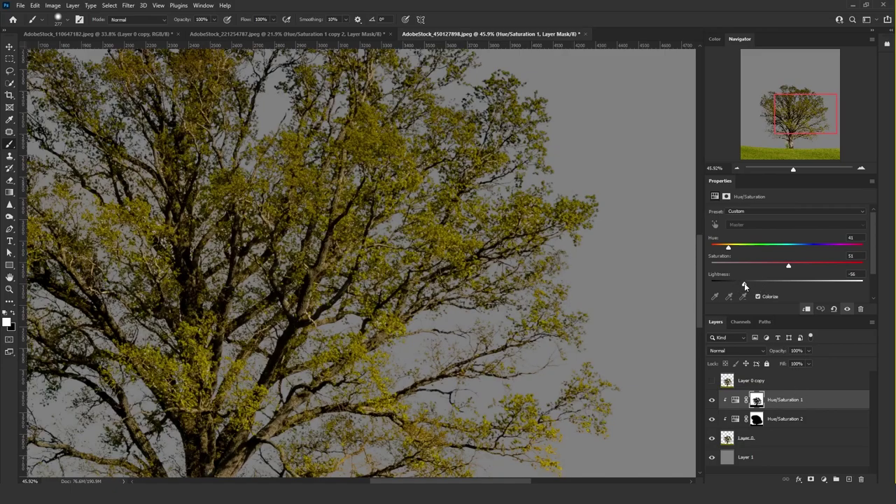
scroll(491, 240, down, 4)
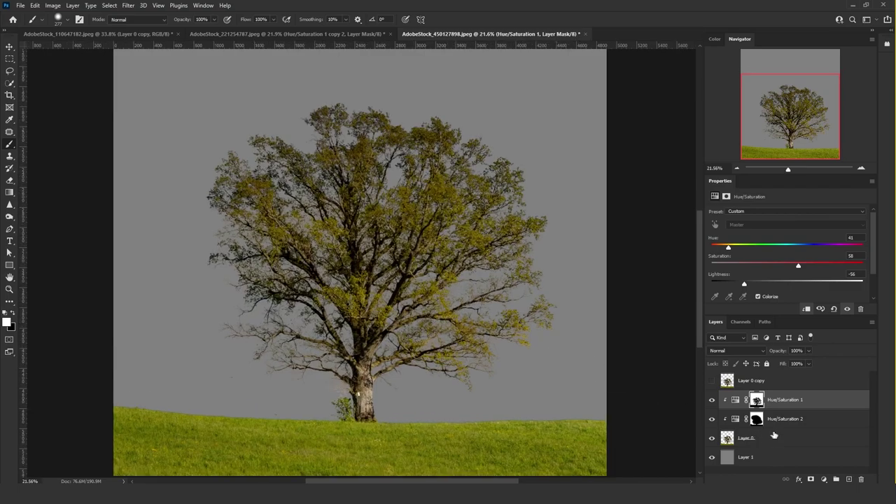
shift+click(772, 437)
key(ctrl+e)
Step: Turn on Layer 0 copy and toggle each tree's visibility to compare the two versions
click(711, 380)
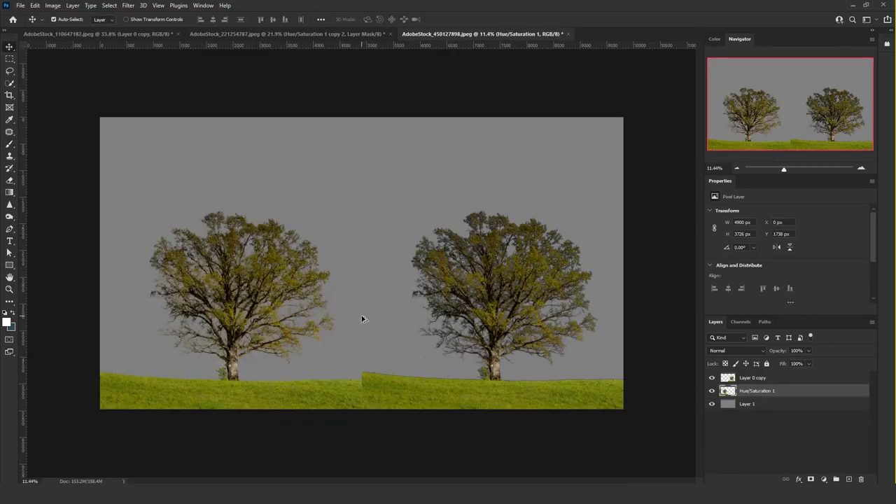
scroll(361, 318, up, 1)
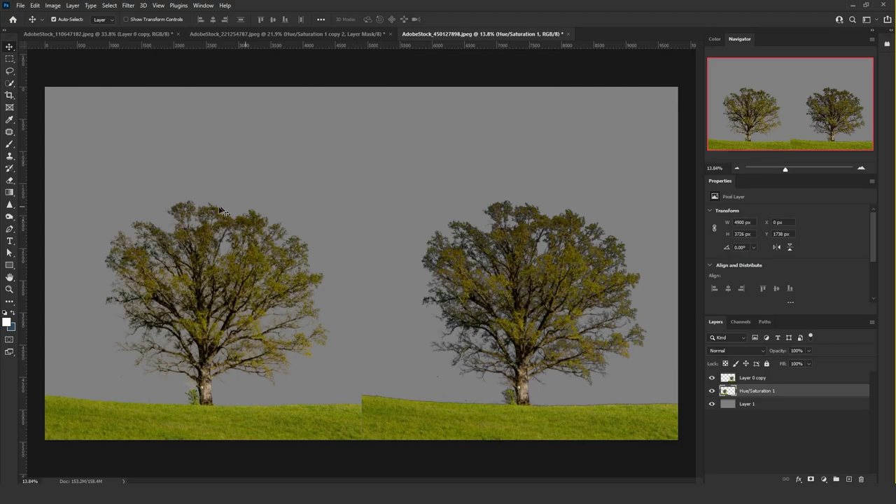
click(710, 391)
click(711, 391)
click(744, 379)
click(711, 378)
click(711, 378)
Step: Zoom and pan across both trees' edges and the grass seam to inspect them closely
scroll(548, 306, up, 1)
scroll(548, 308, down, 1)
scroll(549, 307, up, 1)
scroll(547, 306, down, 10)
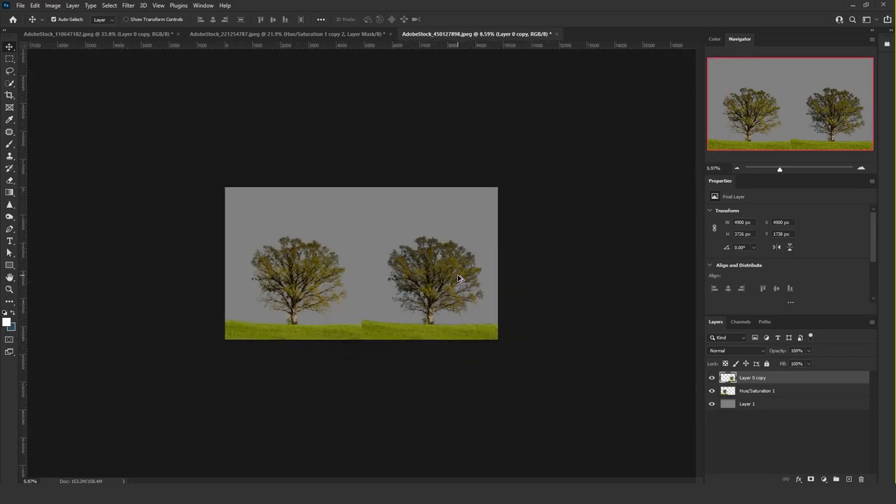
scroll(410, 282, up, 5)
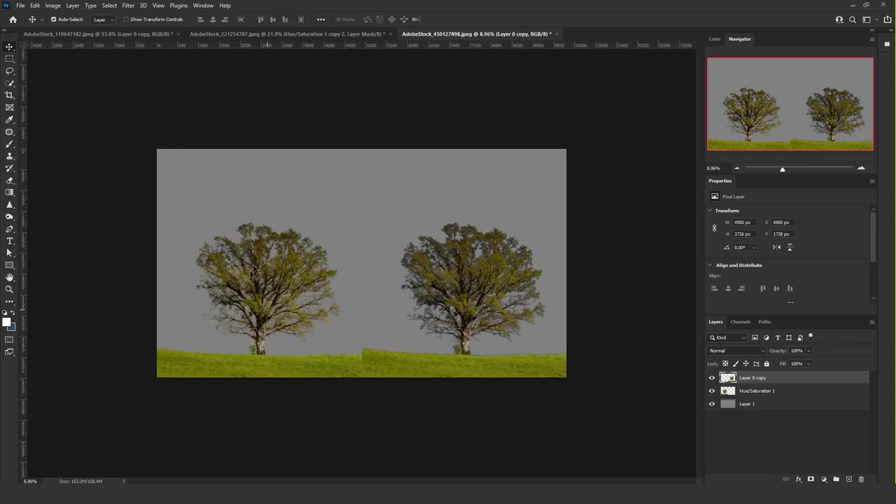
scroll(357, 315, up, 3)
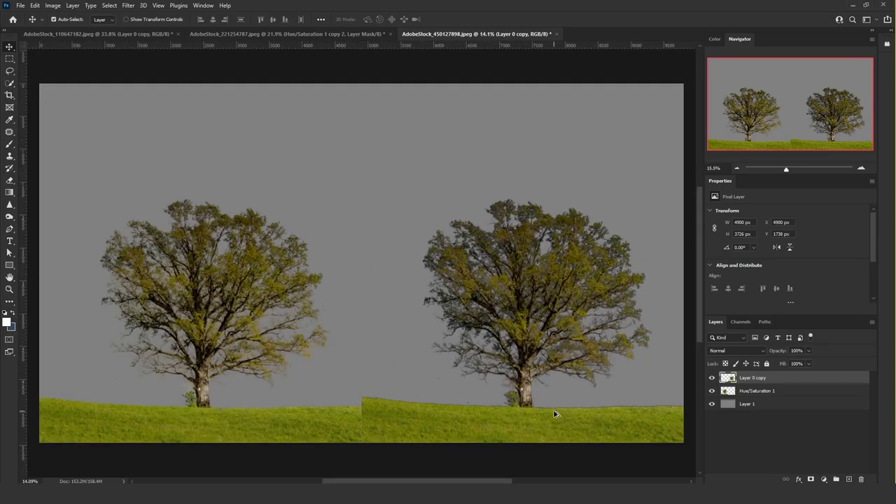
scroll(547, 413, up, 6)
scroll(371, 398, left, 5)
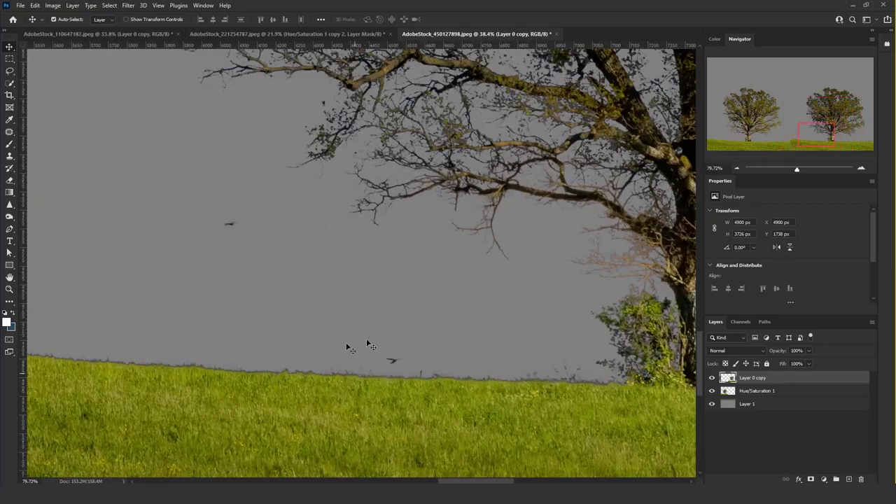
scroll(490, 368, down, 3)
scroll(536, 370, up, 5)
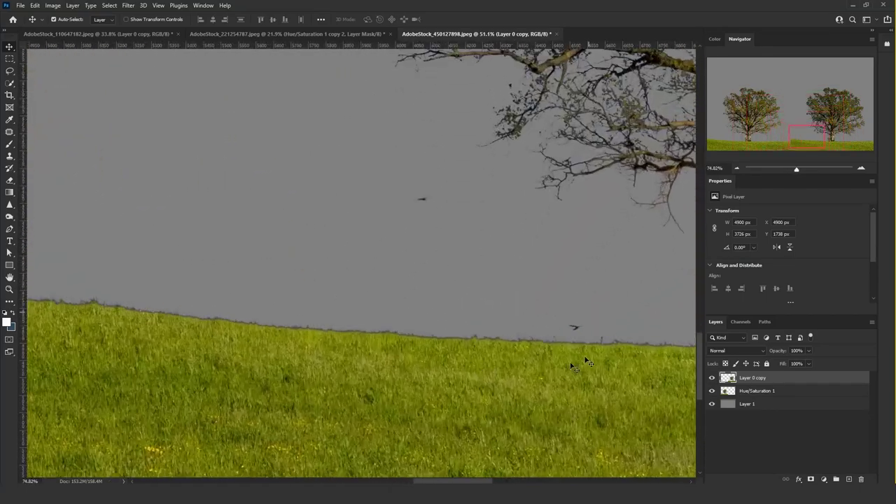
scroll(289, 340, down, 5)
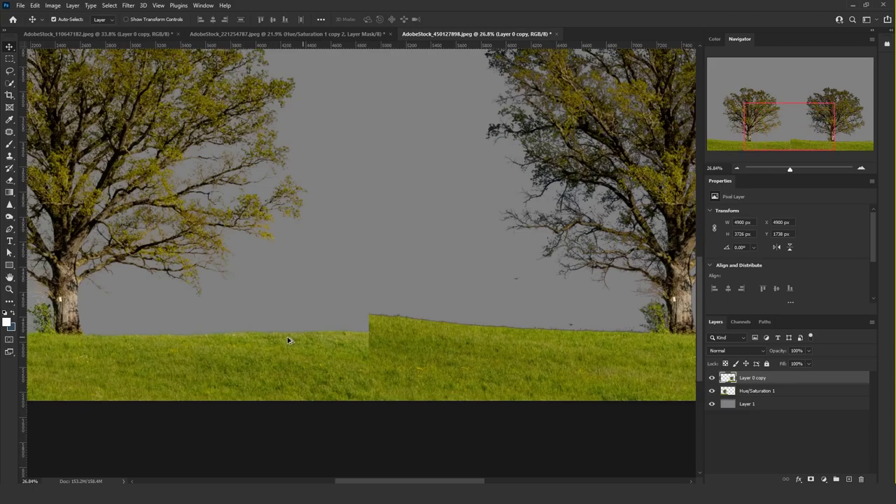
scroll(310, 345, up, 5)
scroll(316, 307, down, 6)
scroll(296, 310, up, 3)
scroll(508, 428, up, 6)
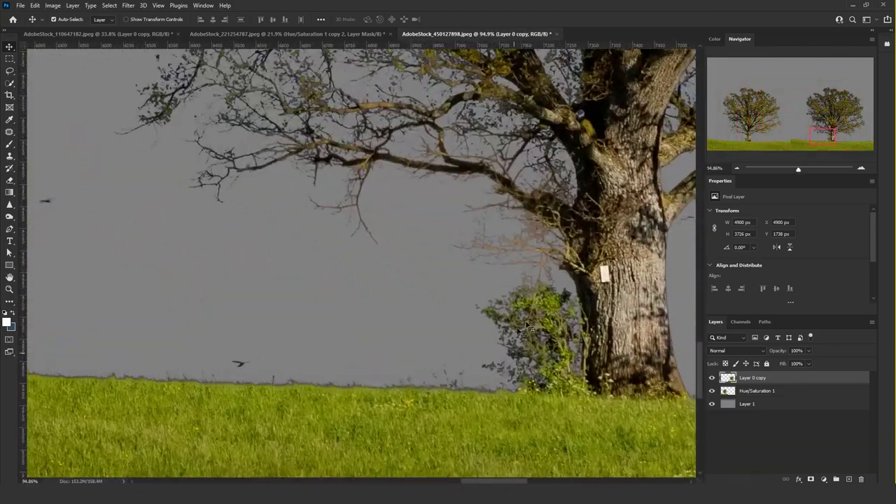
scroll(570, 300, down, 3)
scroll(570, 300, down, 3)
scroll(562, 320, up, 3)
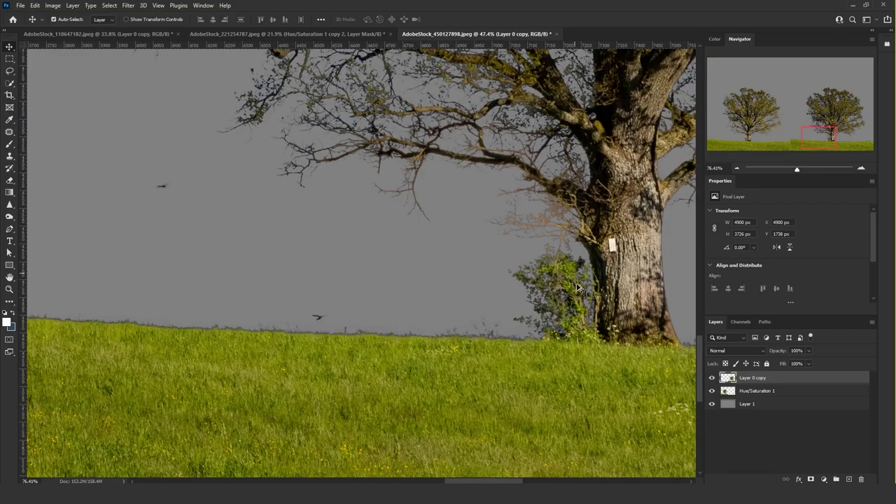
scroll(564, 308, down, 3)
scroll(219, 298, up, 2)
scroll(219, 298, down, 2)
scroll(210, 316, up, 4)
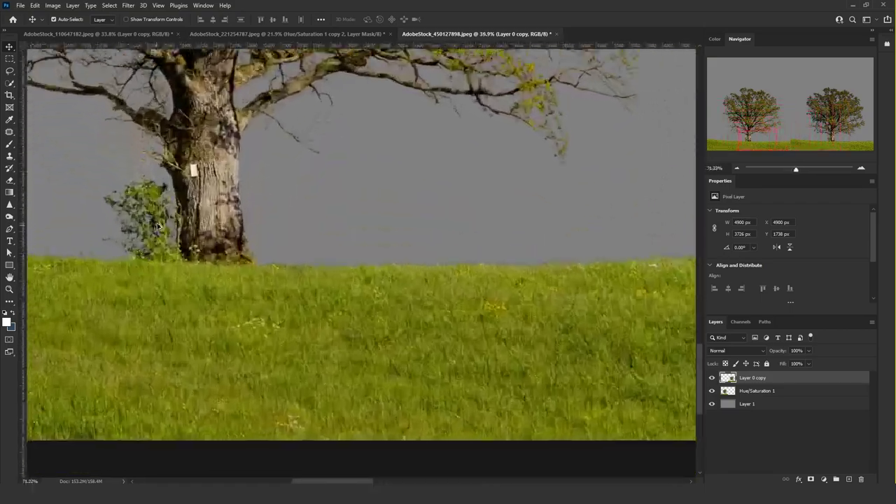
scroll(163, 256, down, 5)
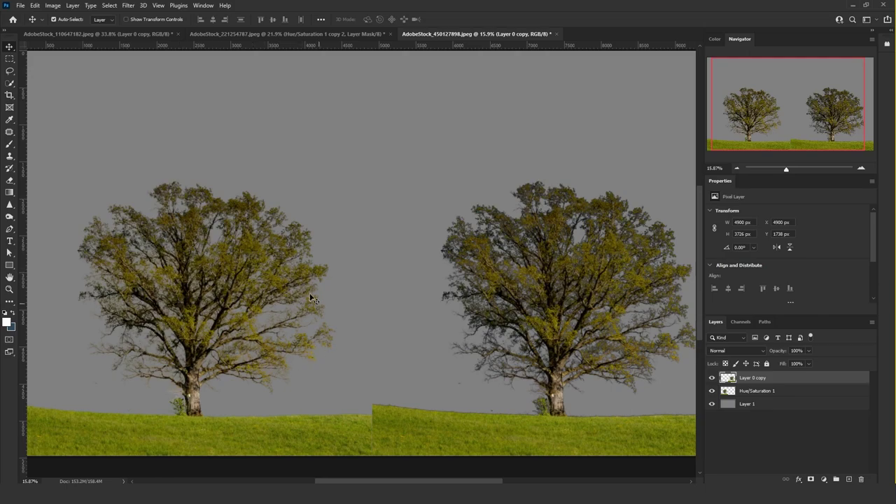
scroll(430, 320, right, 1)
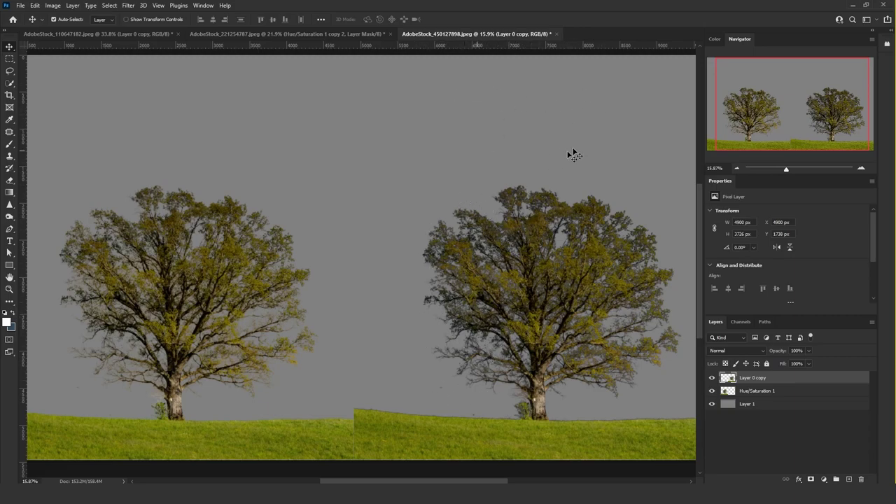
click(746, 404)
click(505, 260)
scroll(497, 293, up, 5)
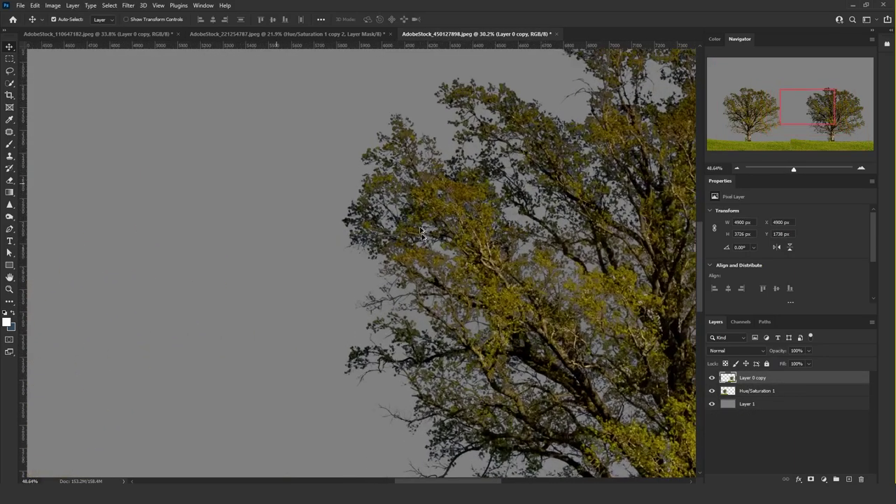
scroll(385, 286, down, 6)
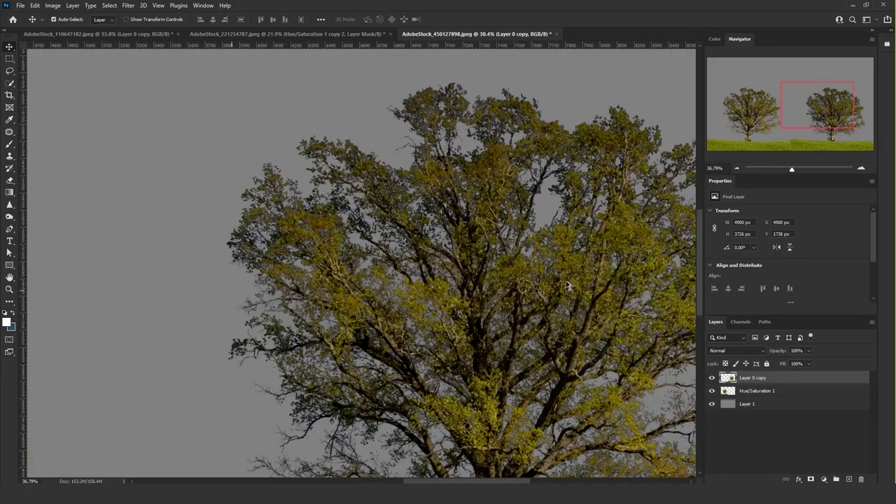
scroll(249, 228, up, 5)
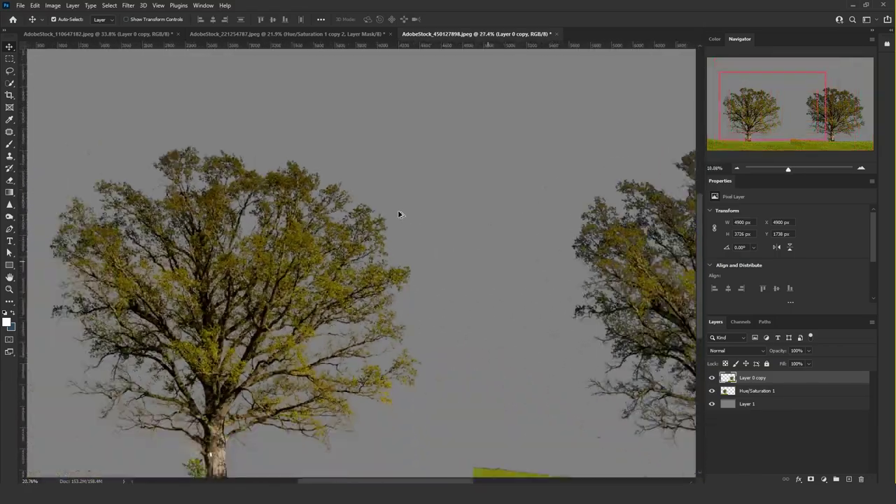
scroll(400, 214, down, 2)
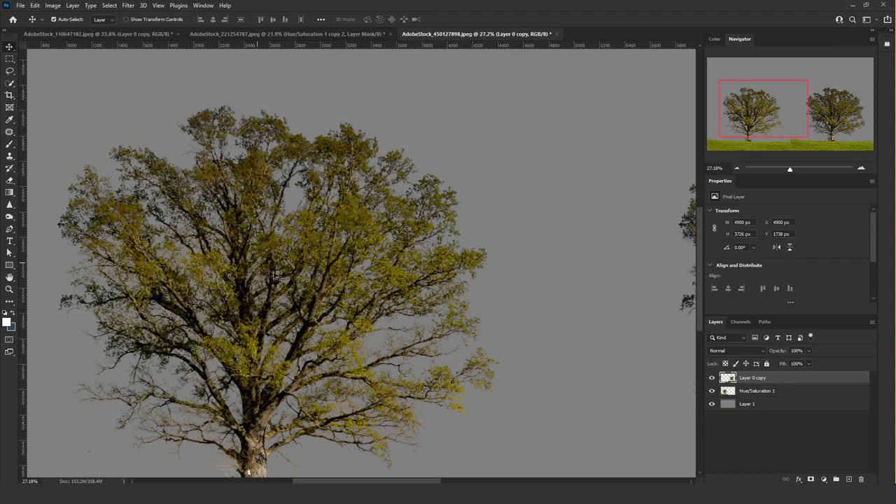
scroll(306, 241, down, 3)
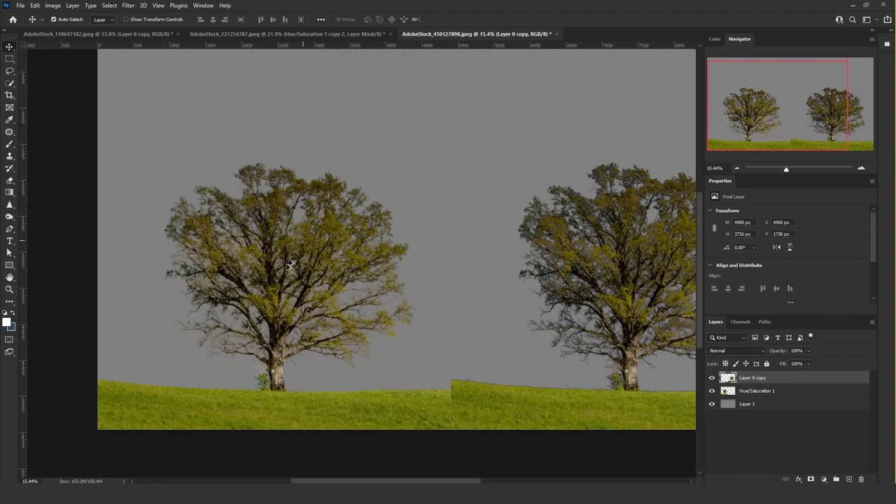
scroll(293, 254, up, 3)
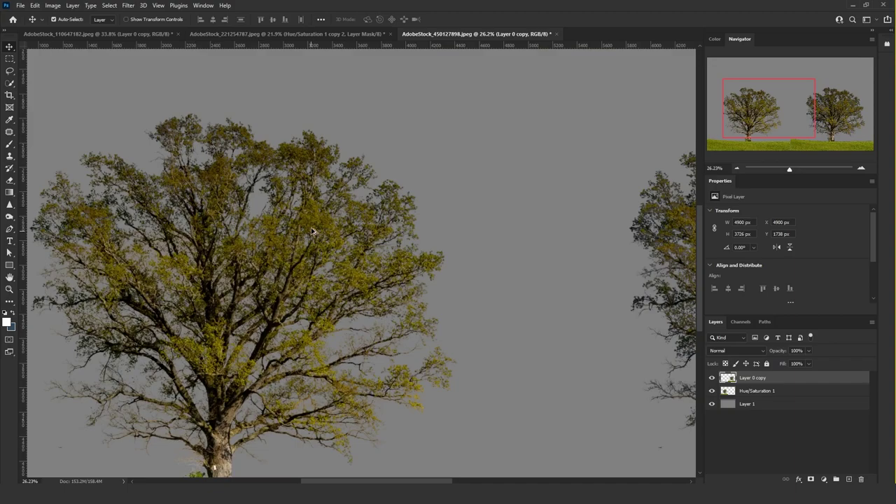
scroll(312, 232, down, 3)
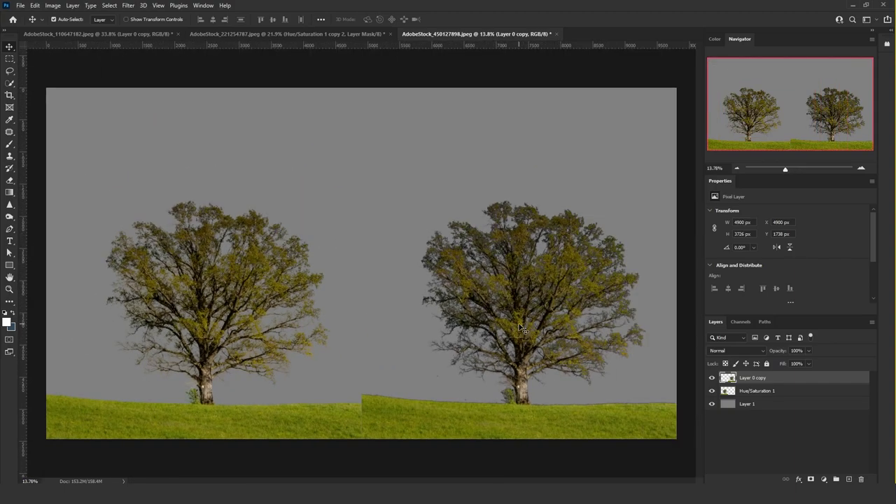
scroll(526, 291, up, 1)
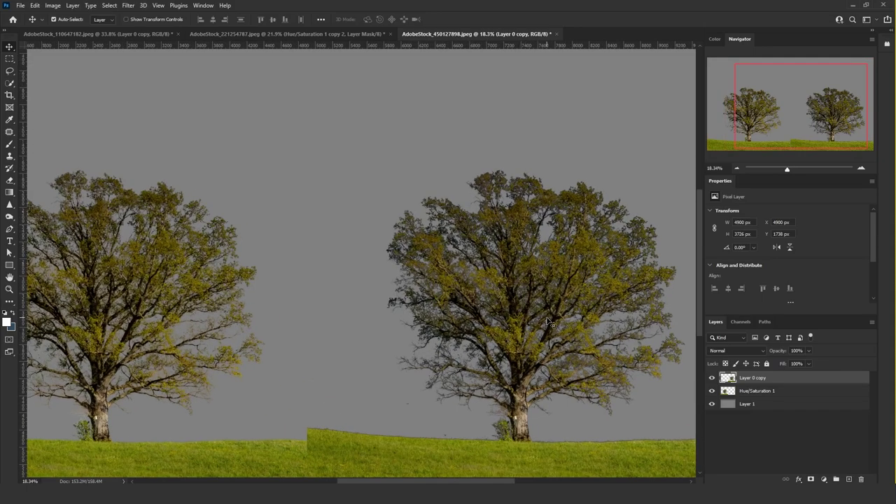
scroll(526, 309, down, 1)
scroll(523, 324, up, 1)
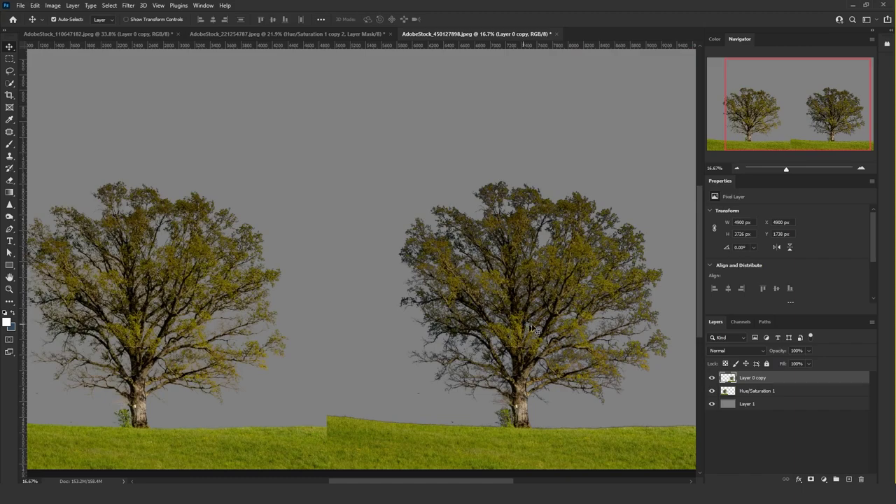
scroll(504, 314, up, 1)
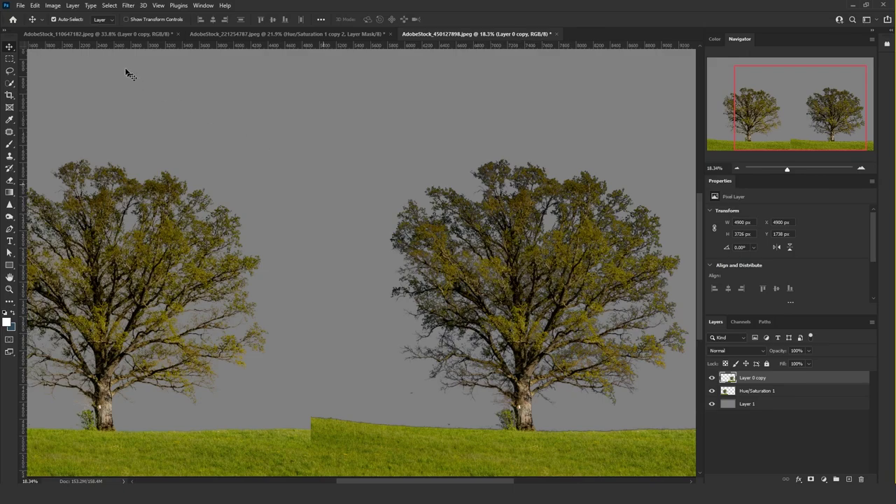
click(72, 5)
mouse_move(160, 383)
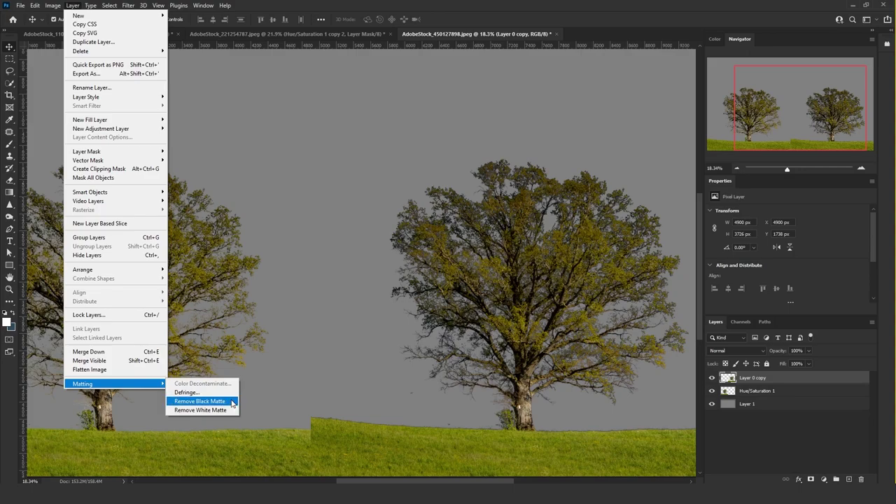
click(518, 297)
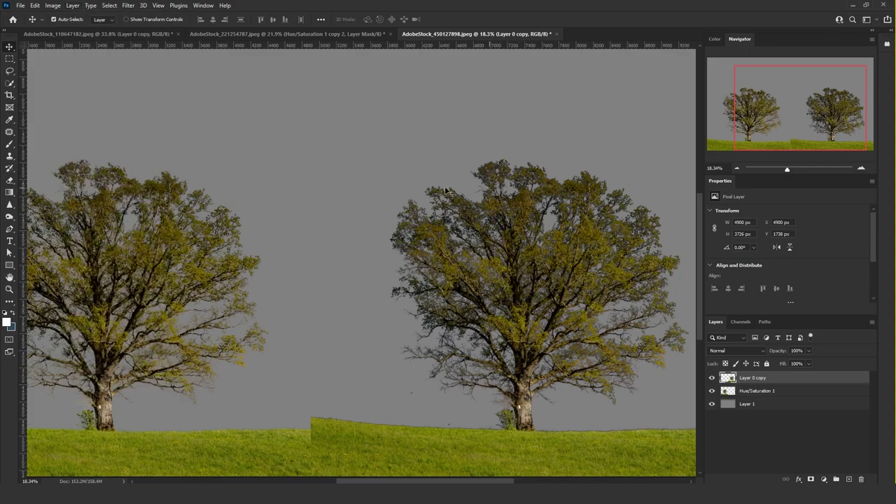
scroll(483, 322, up, 2)
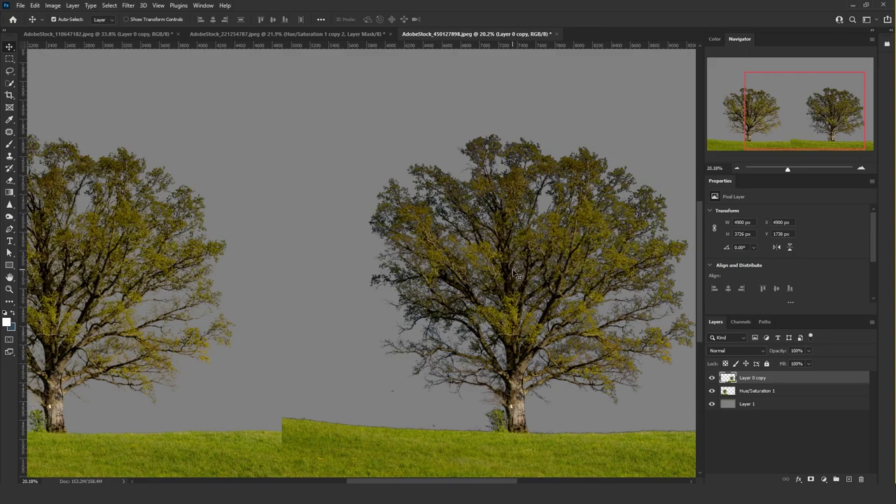
scroll(513, 276, down, 3)
scroll(501, 286, up, 1)
scroll(334, 327, up, 1)
scroll(333, 327, down, 1)
scroll(335, 328, up, 1)
scroll(334, 328, down, 1)
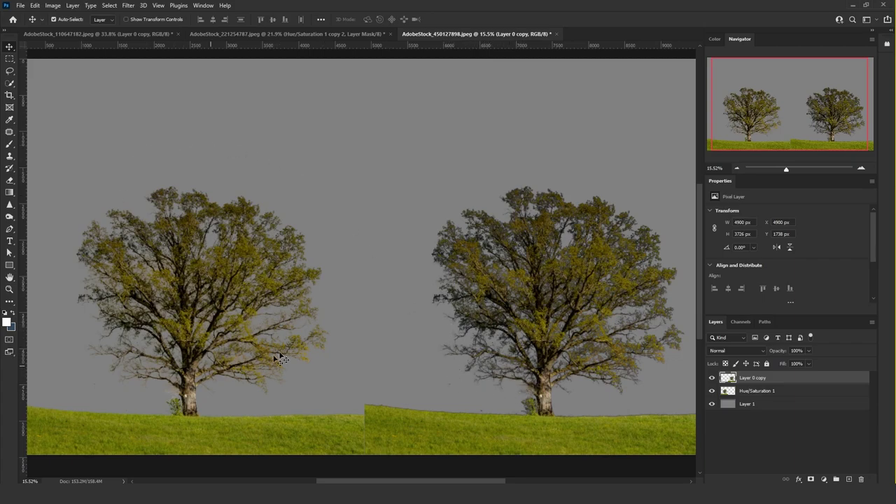
scroll(189, 327, up, 1)
scroll(188, 327, up, 1)
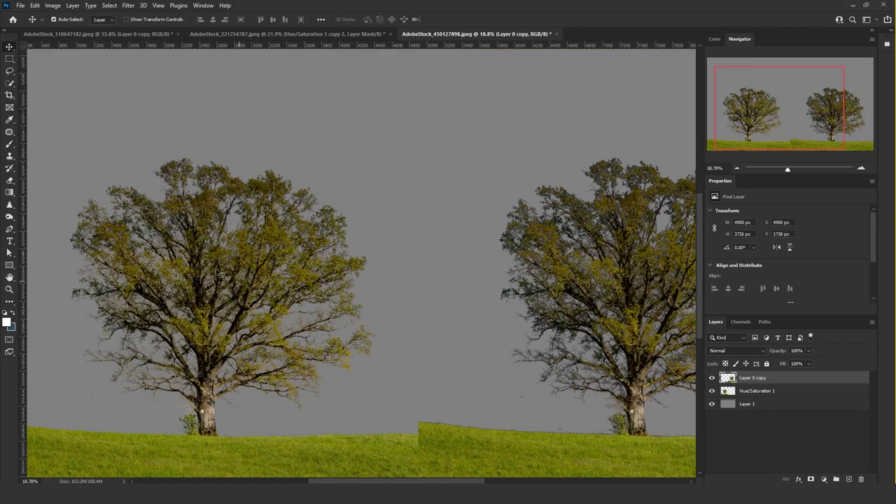
scroll(236, 338, down, 1)
scroll(326, 310, up, 2)
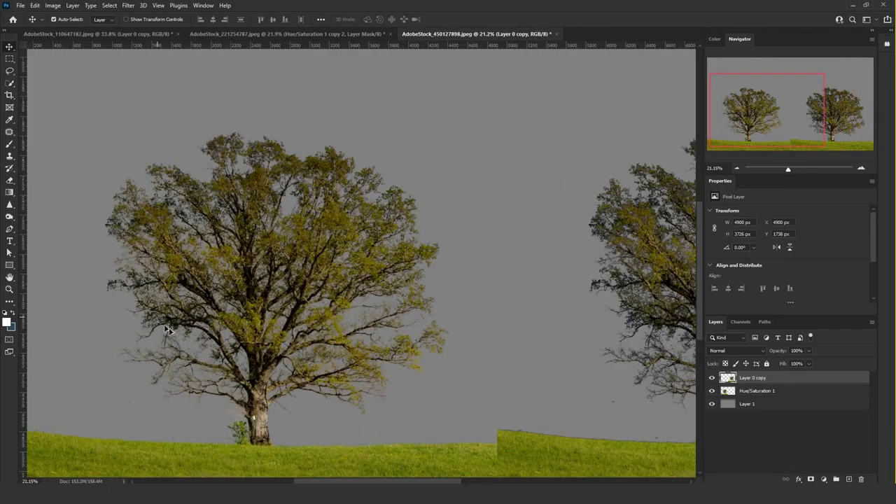
scroll(271, 328, up, 1)
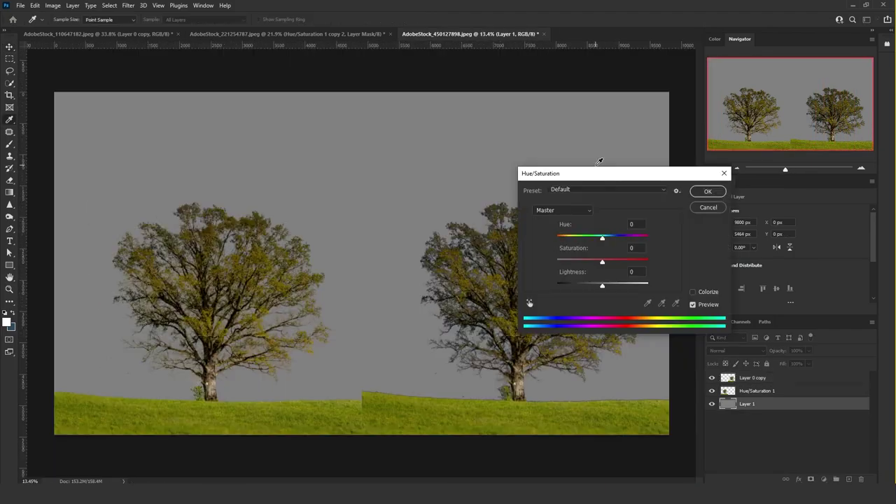
Step: Colorize Layer 1 to Hue 186, Saturation 36, Lightness 30 as a light-blue sky
drag(602, 176, 690, 120)
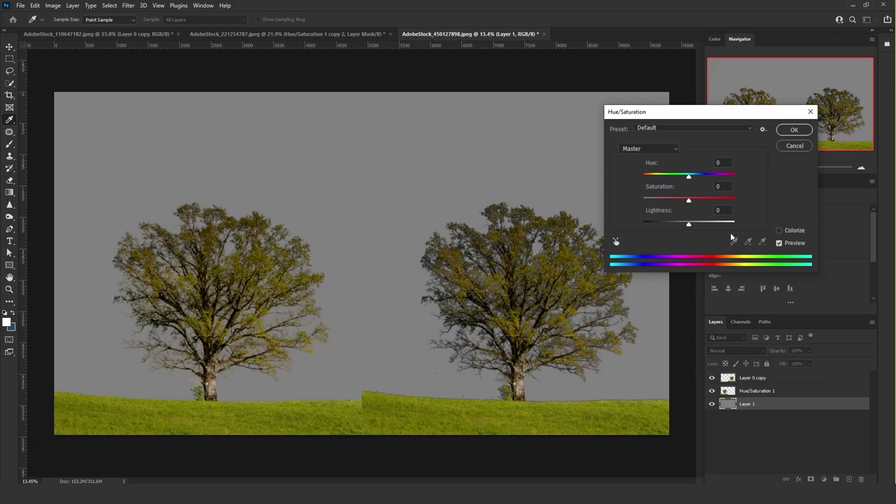
click(778, 229)
mouse_move(662, 201)
mouse_down()
mouse_move(690, 203)
mouse_move(675, 202)
mouse_up()
drag(642, 175, 689, 175)
drag(689, 224, 702, 224)
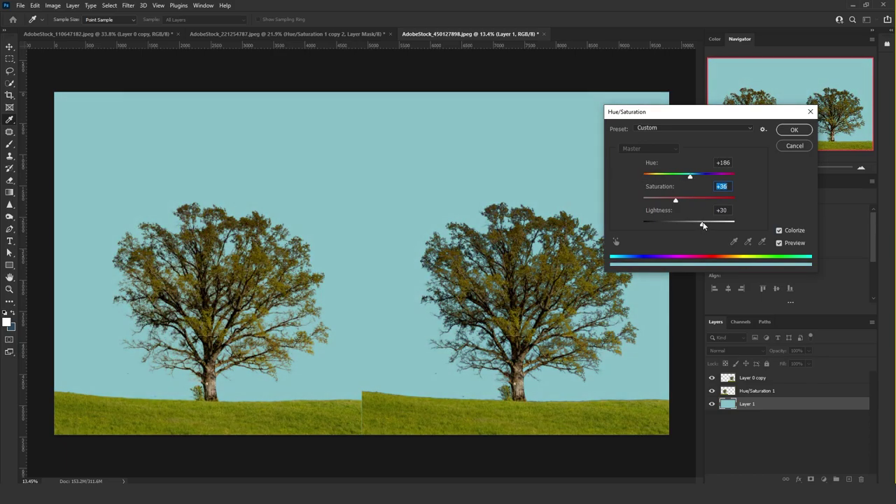
click(793, 129)
key(v)
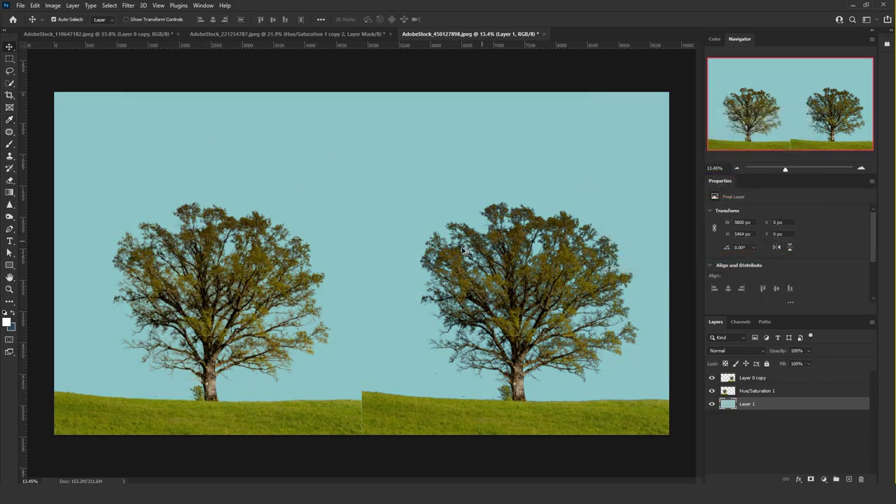
scroll(392, 272, up, 1)
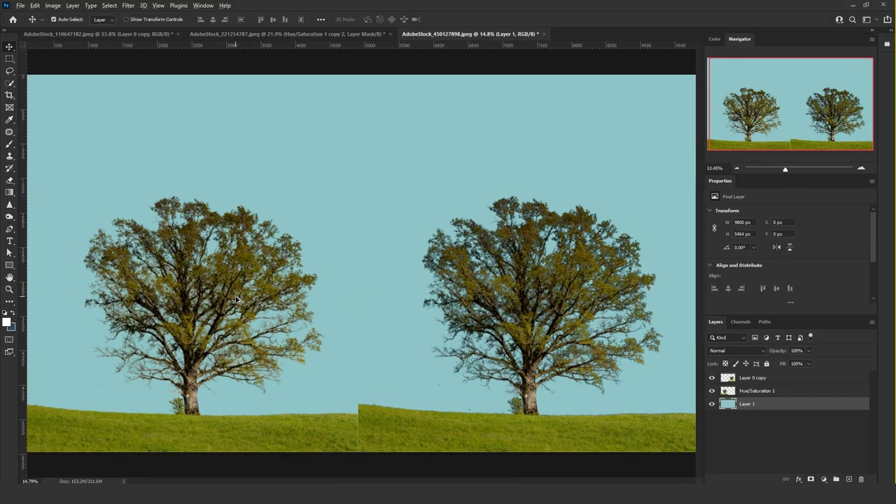
scroll(323, 297, up, 1)
scroll(337, 307, up, 9)
scroll(296, 292, down, 6)
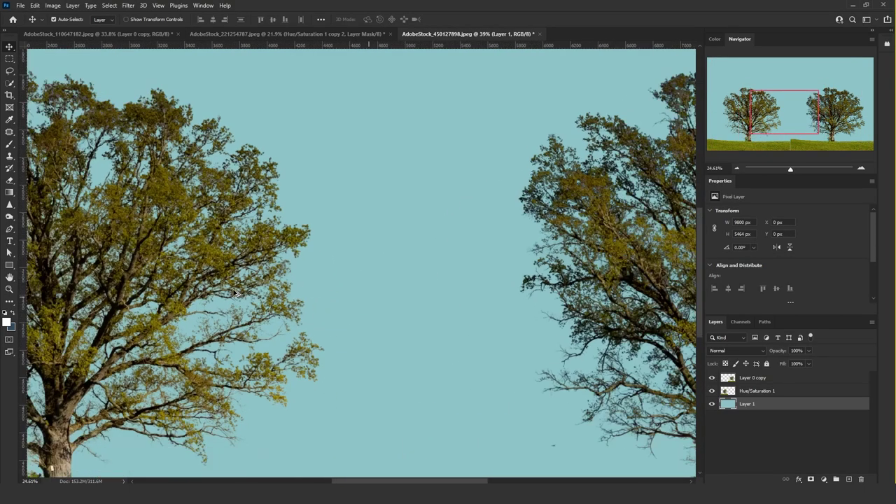
scroll(667, 322, up, 4)
scroll(669, 321, up, 3)
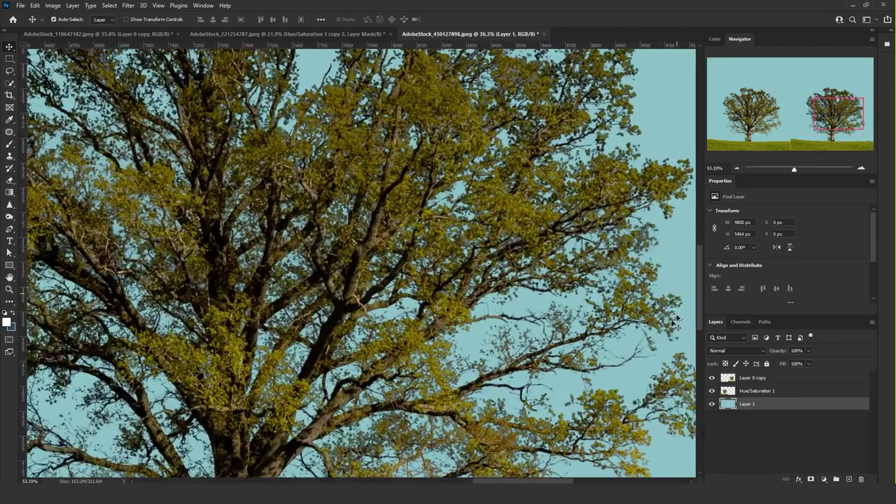
scroll(658, 324, down, 3)
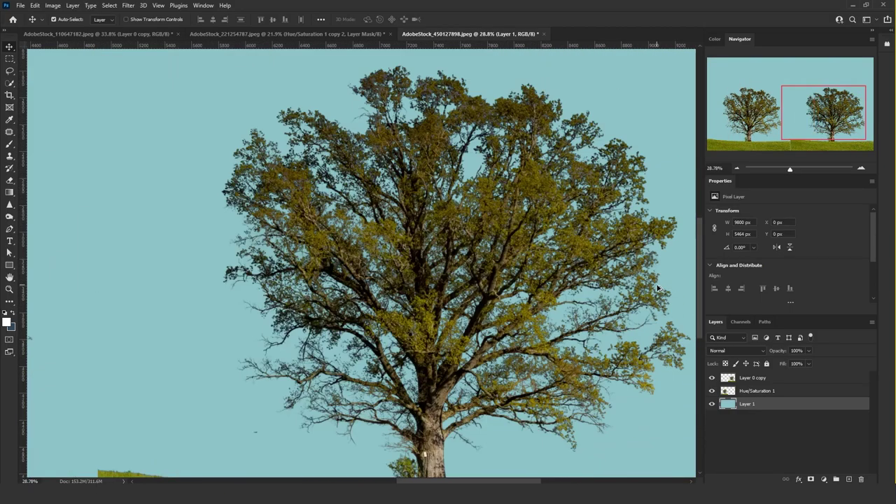
scroll(207, 279, down, 2)
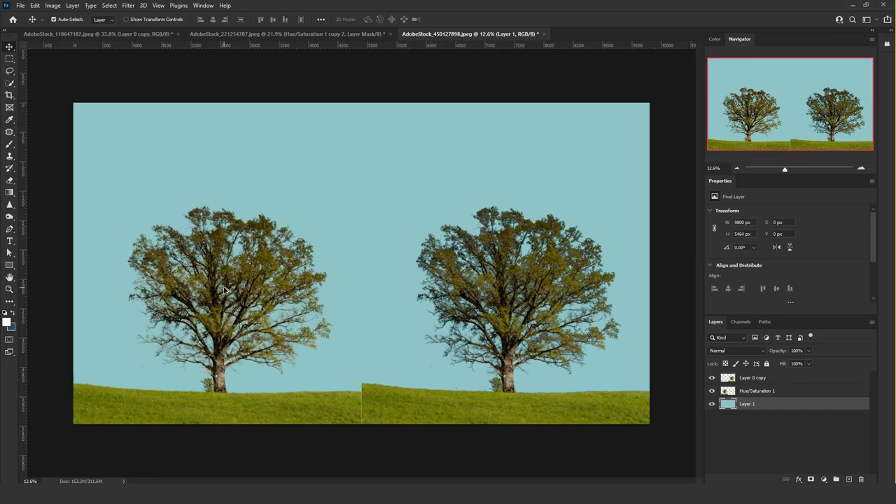
scroll(200, 283, up, 2)
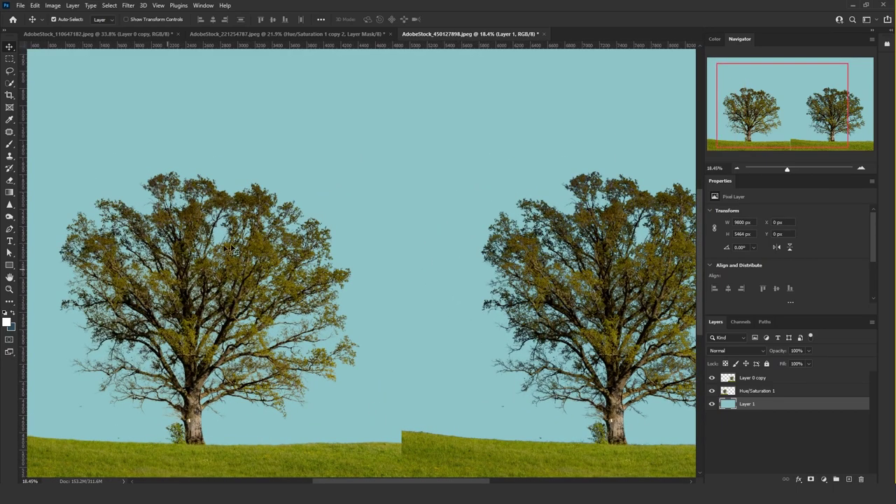
scroll(199, 305, down, 1)
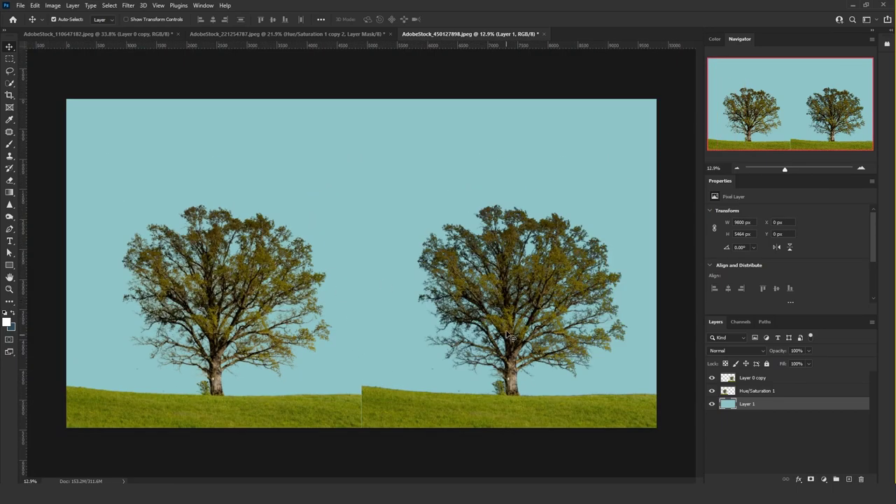
scroll(216, 394, up, 5)
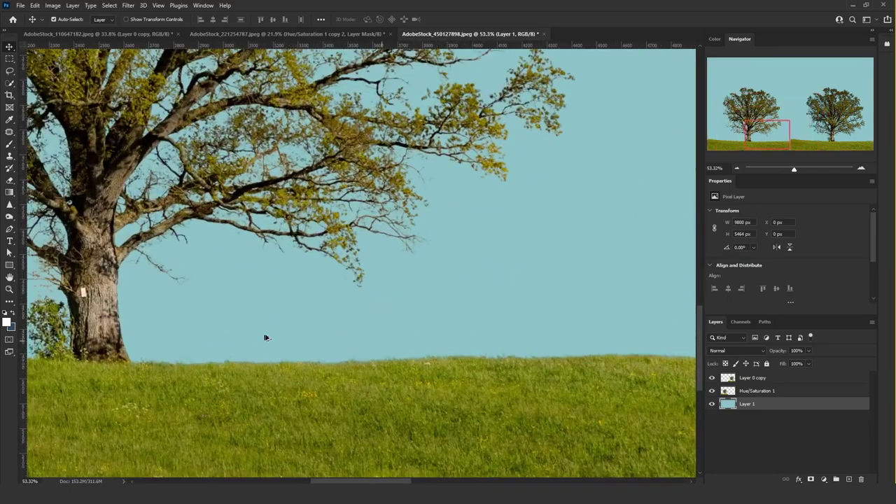